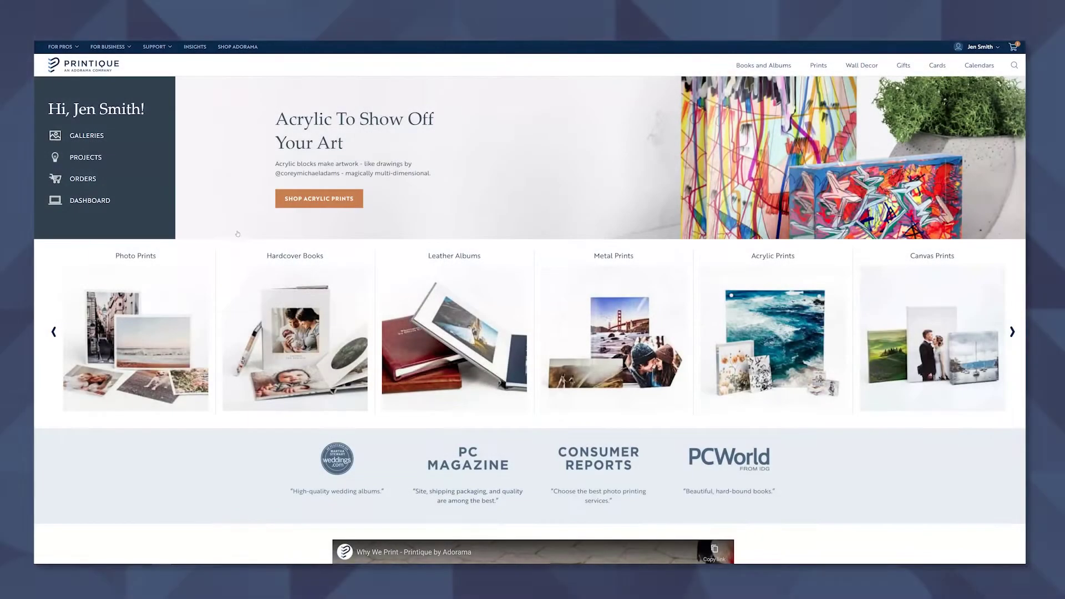
Step: Start creating a square 8x8 softcover photo book
{"action": "mouse_move", "coordinate": [750, 70]}
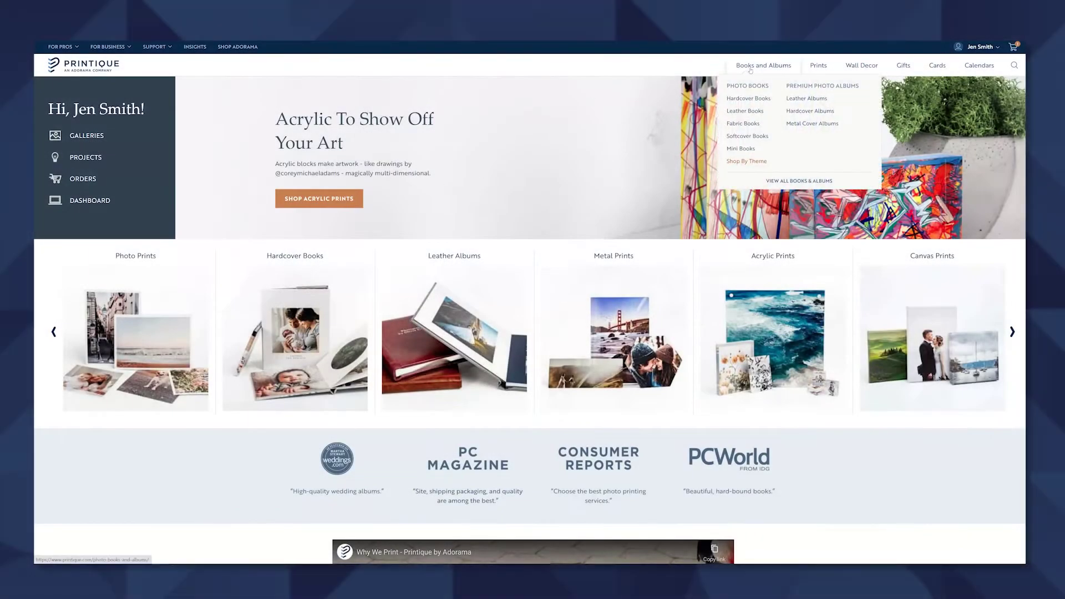
{"action": "left_click", "coordinate": [752, 136]}
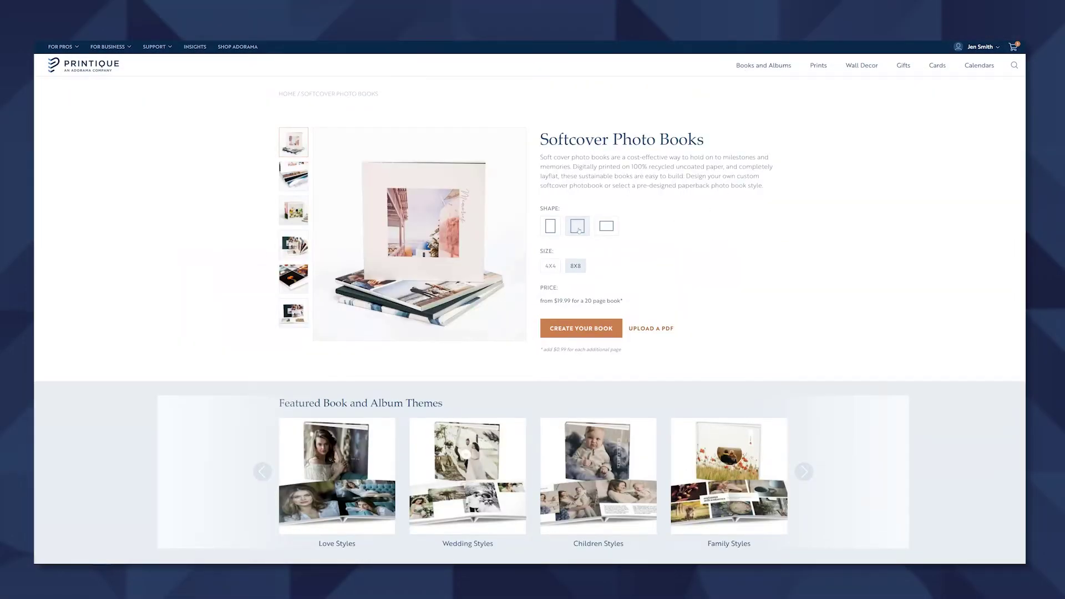
{"action": "left_click", "coordinate": [581, 328]}
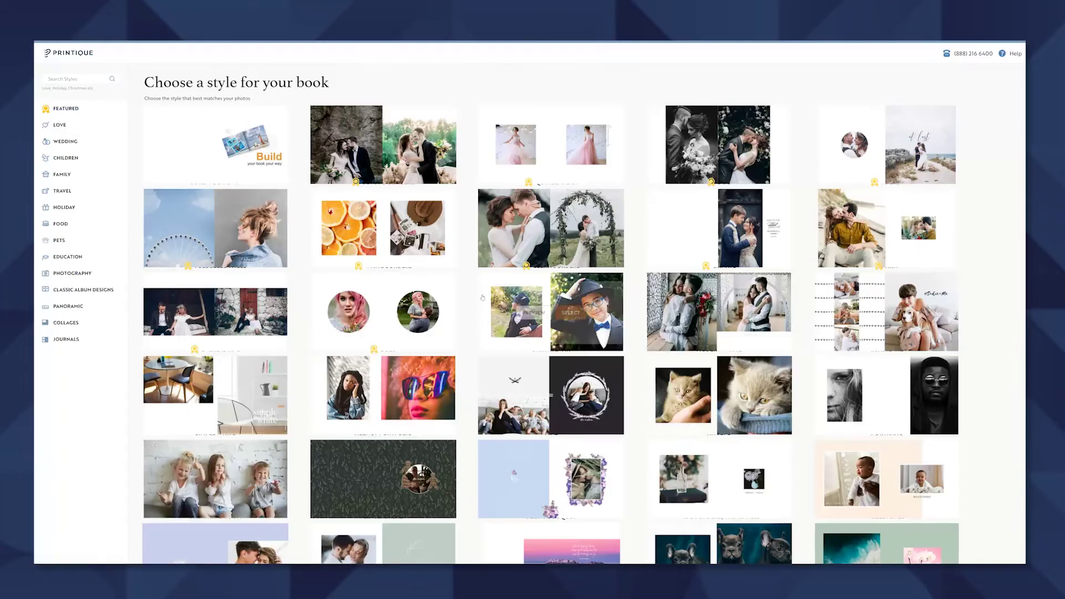
Step: Browse the book styles by category, including Love, Wedding, Children, Family, Holiday and Classic Album Designs
{"action": "left_click", "coordinate": [88, 128]}
{"action": "left_click", "coordinate": [81, 143]}
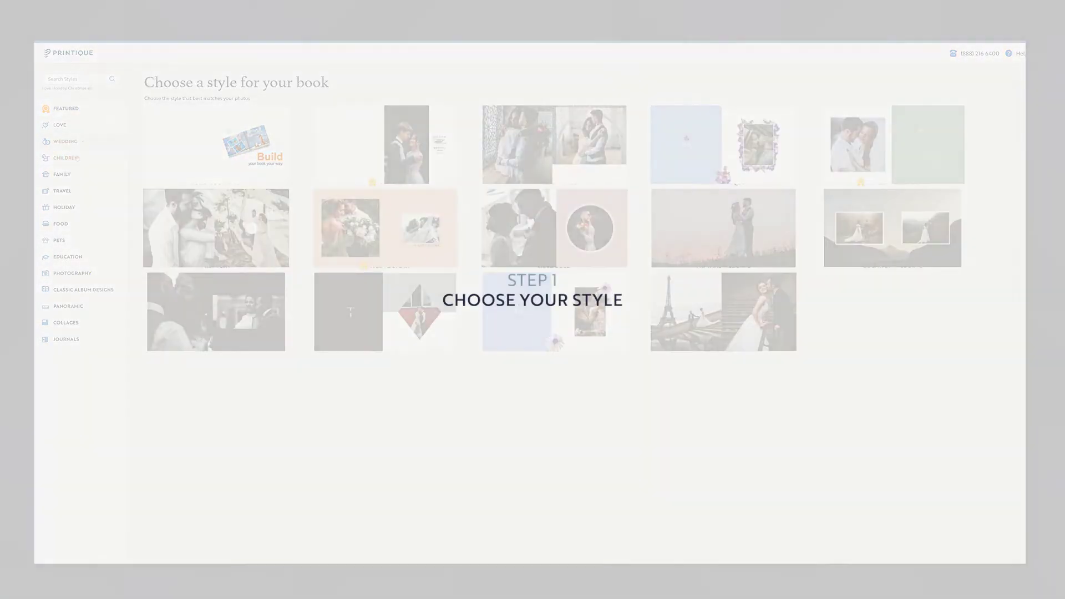
{"action": "left_click", "coordinate": [76, 159]}
{"action": "left_click", "coordinate": [70, 176]}
{"action": "left_click", "coordinate": [70, 207]}
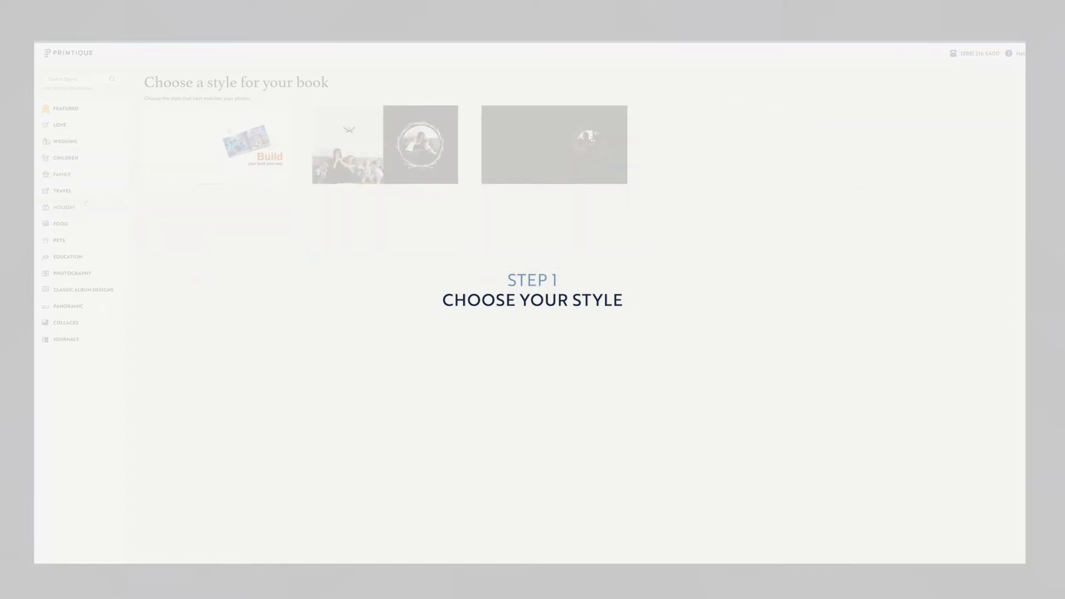
{"action": "left_click", "coordinate": [73, 293]}
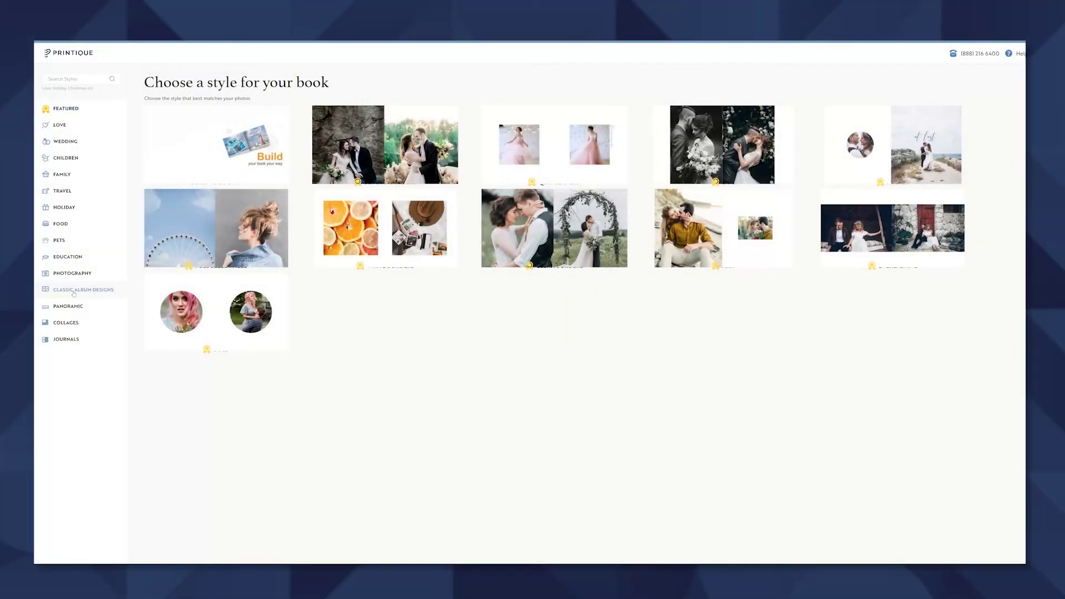
Step: Preview the At Last book style and page through its sample spreads
{"action": "mouse_move", "coordinate": [927, 170]}
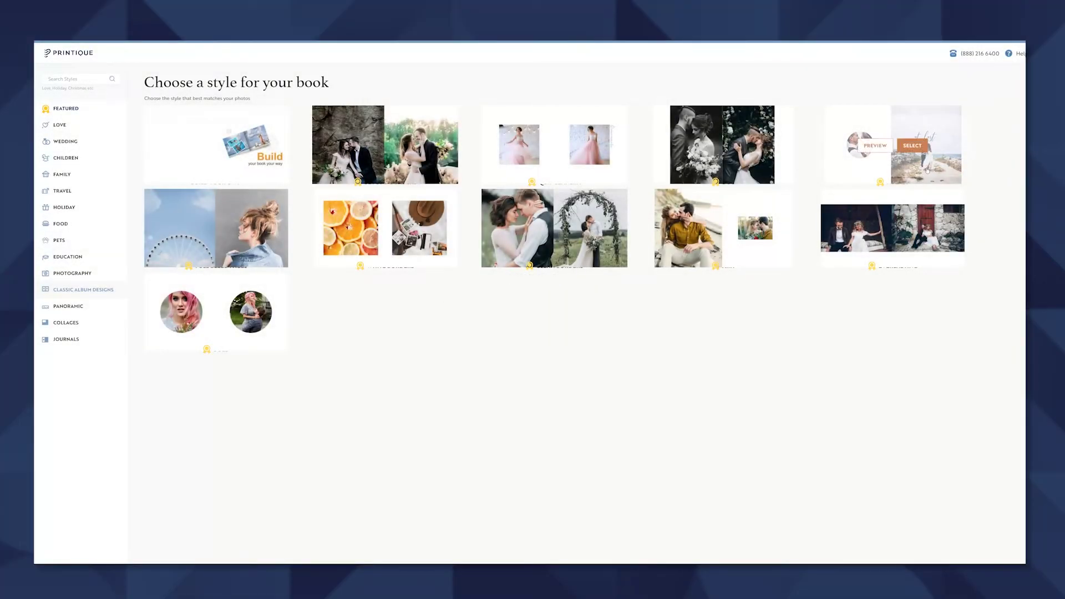
{"action": "left_click", "coordinate": [884, 151]}
{"action": "left_click", "coordinate": [682, 310]}
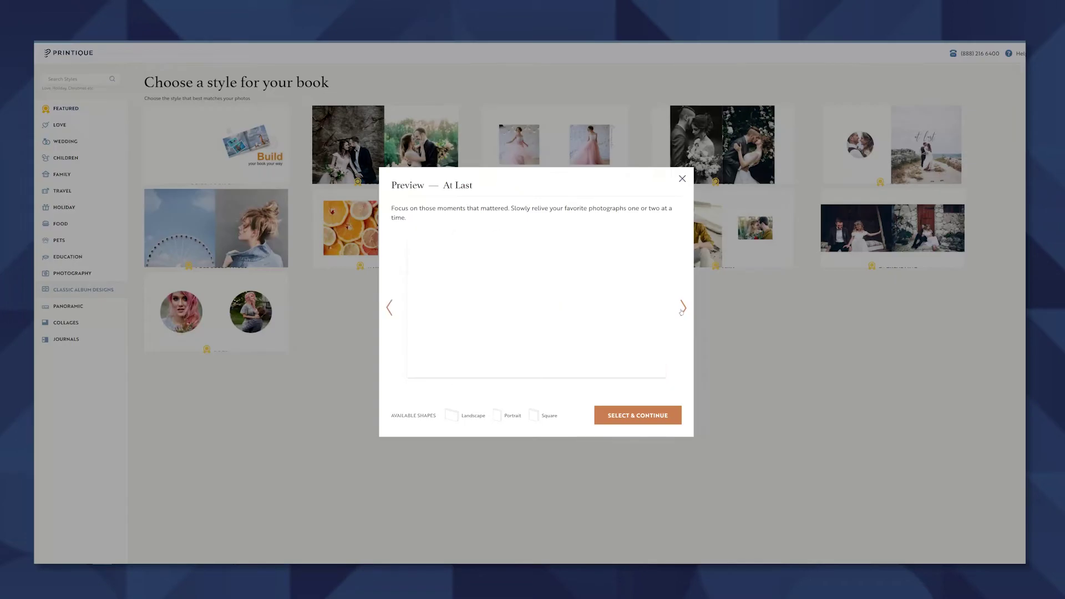
{"action": "left_click", "coordinate": [682, 309]}
{"action": "left_click", "coordinate": [682, 309]}
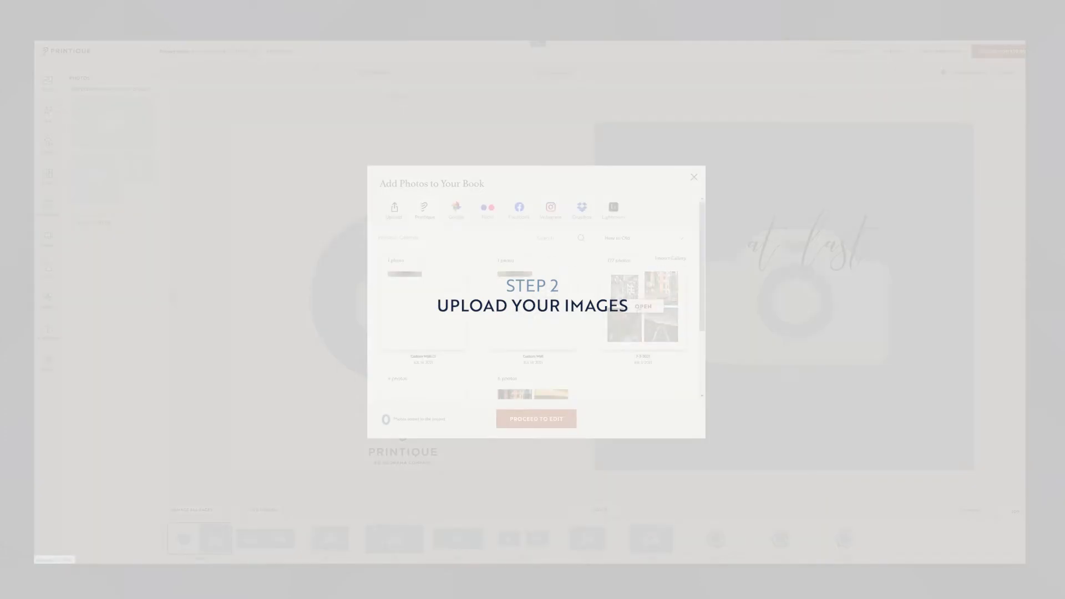
Step: Import all photos from the third Printique gallery into the book and proceed to editing
{"action": "left_click", "coordinate": [638, 311]}
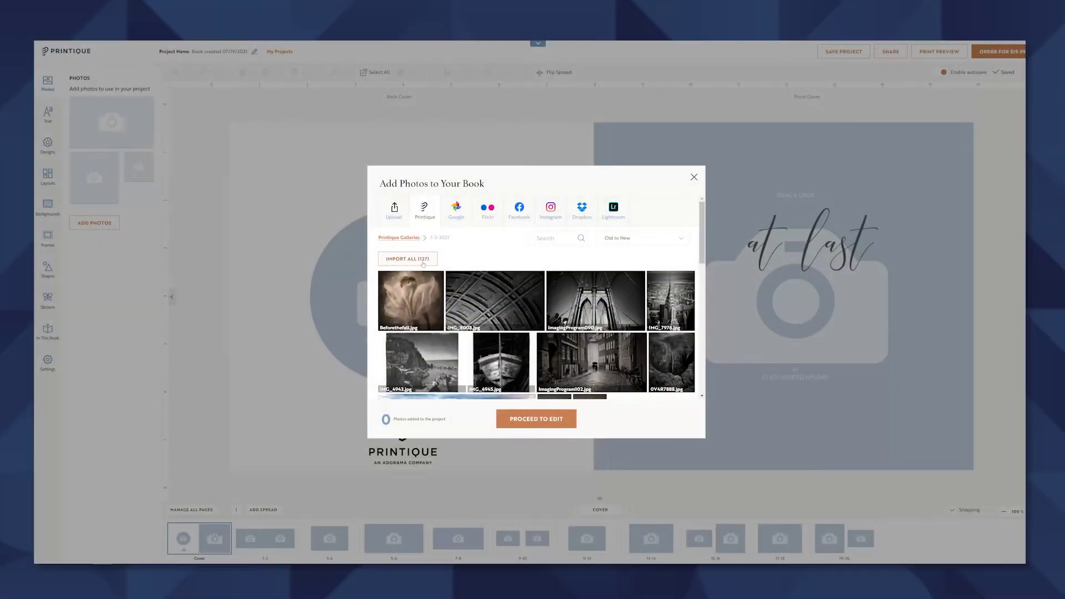
{"action": "left_click", "coordinate": [423, 260]}
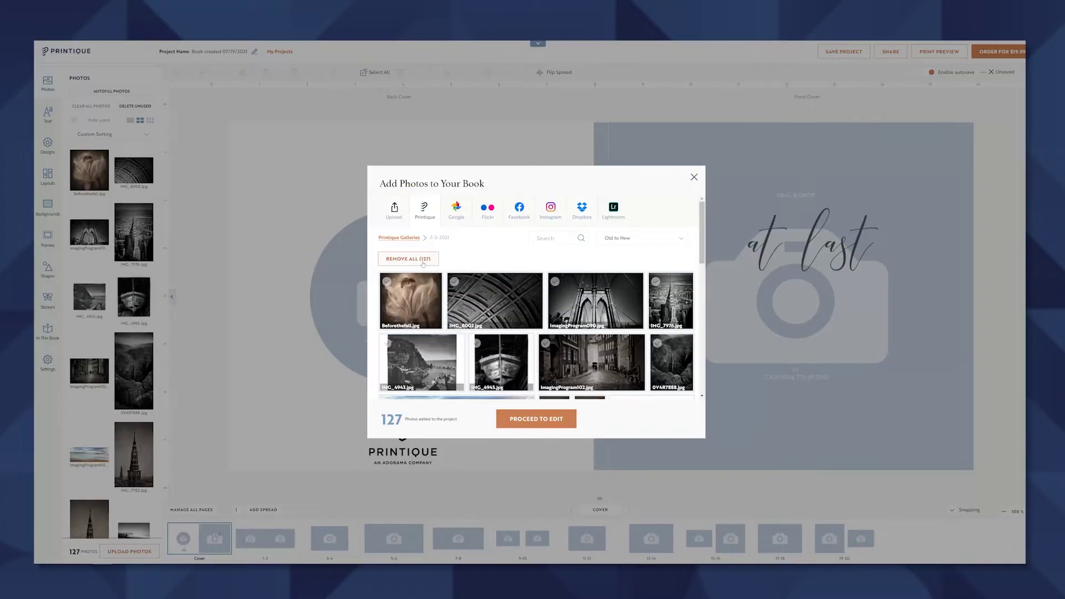
{"action": "left_click", "coordinate": [535, 418]}
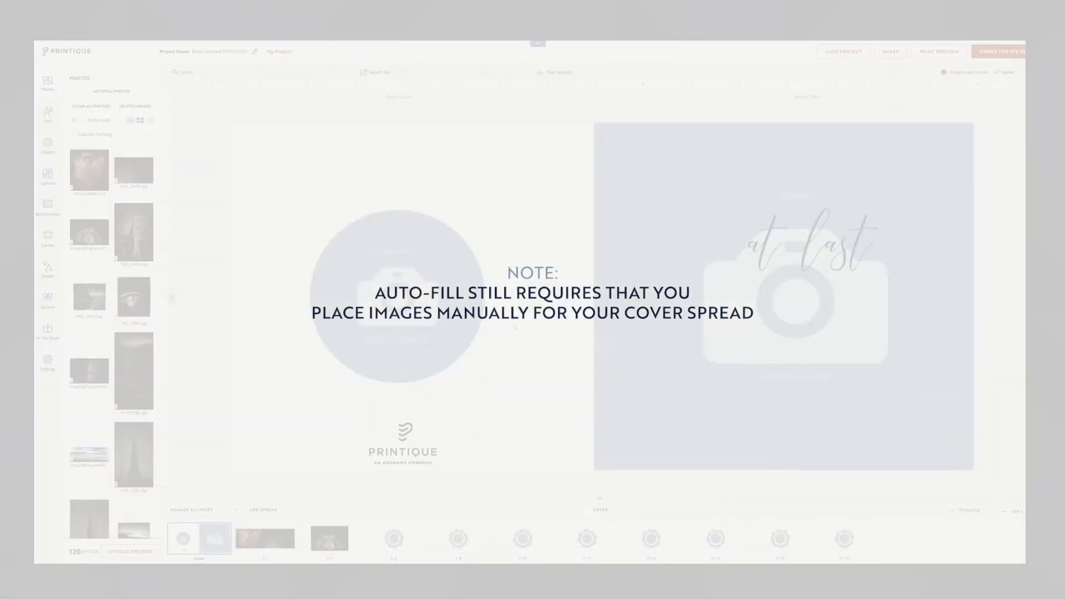
Step: Review the auto-filled spreads from pages 1-2 through 11-12 and undo the autofill
{"action": "left_click", "coordinate": [269, 532]}
{"action": "left_click", "coordinate": [352, 547]}
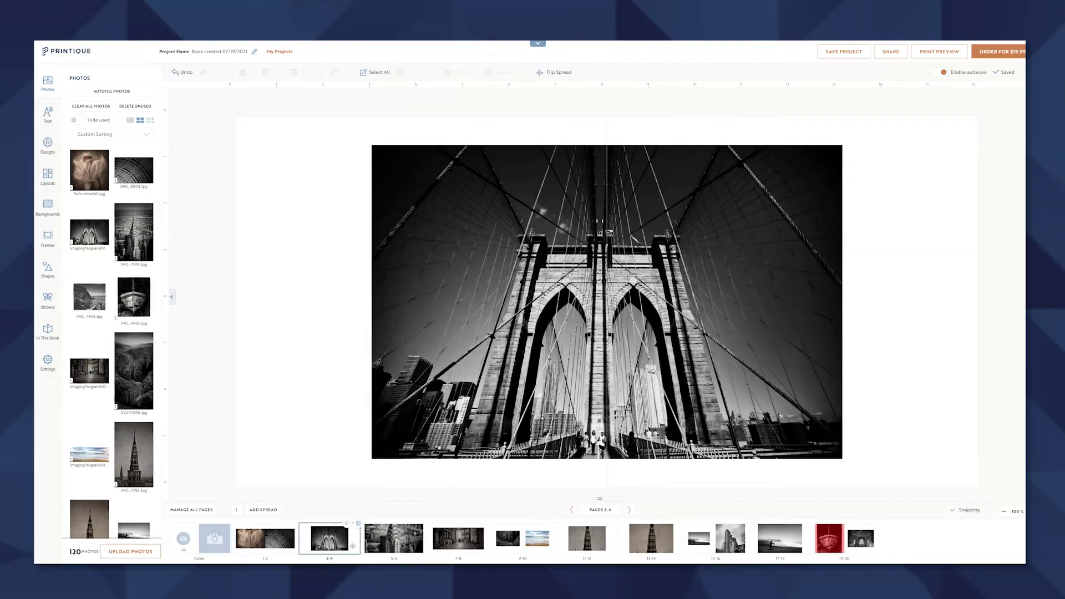
{"action": "left_click", "coordinate": [409, 547]}
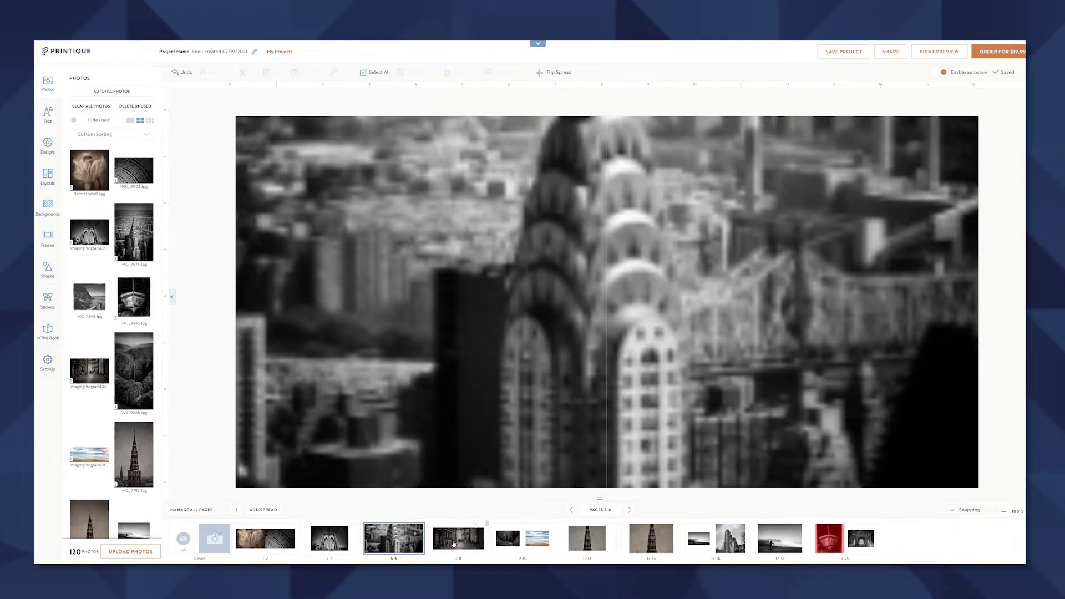
{"action": "left_click", "coordinate": [454, 542]}
{"action": "left_click", "coordinate": [503, 542]}
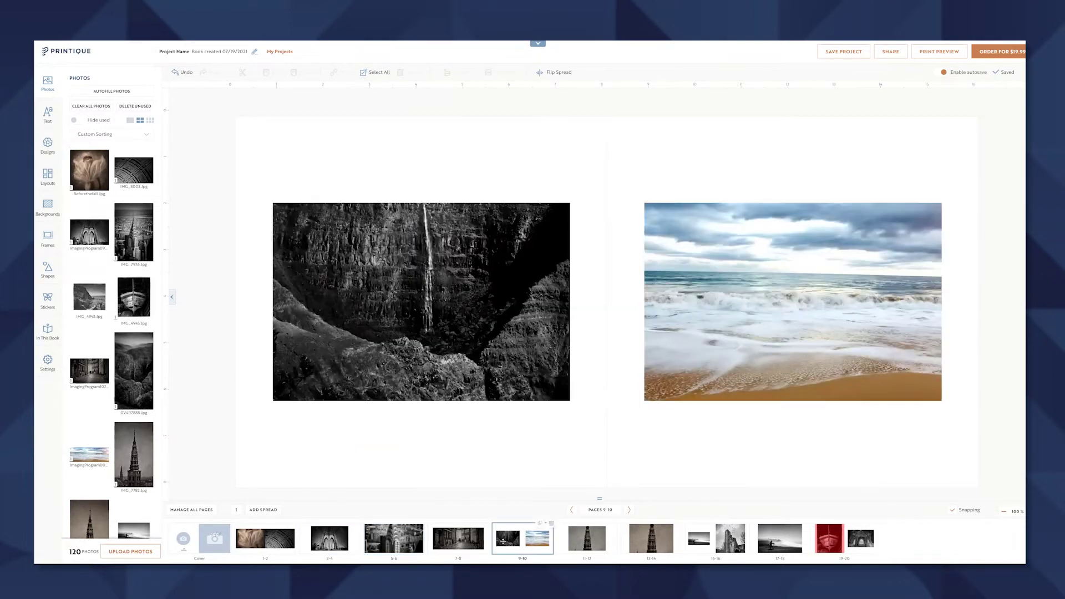
{"action": "left_click", "coordinate": [588, 543]}
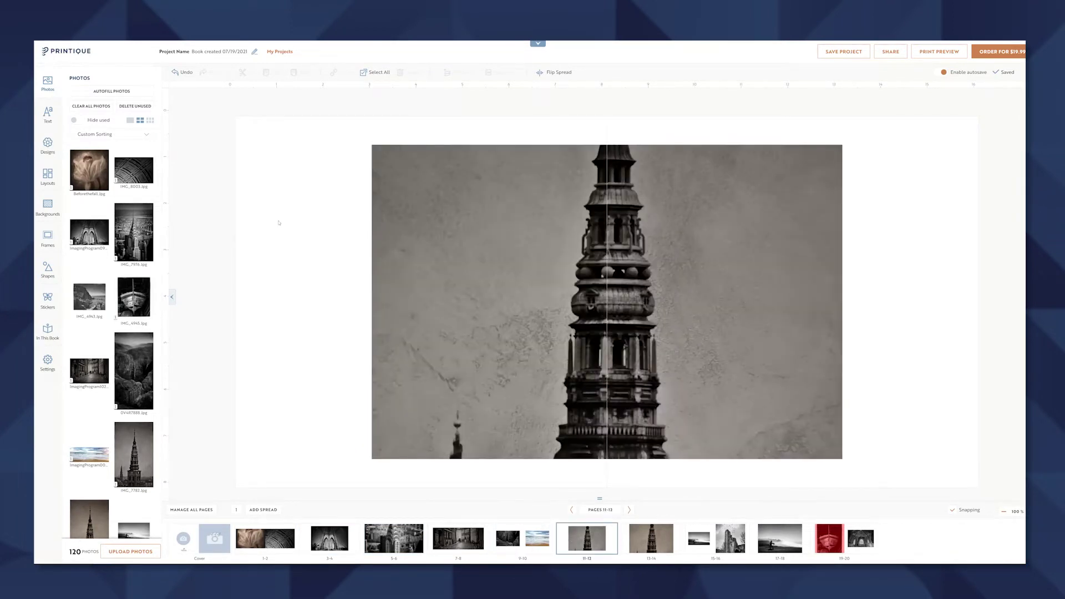
{"action": "left_click", "coordinate": [183, 72]}
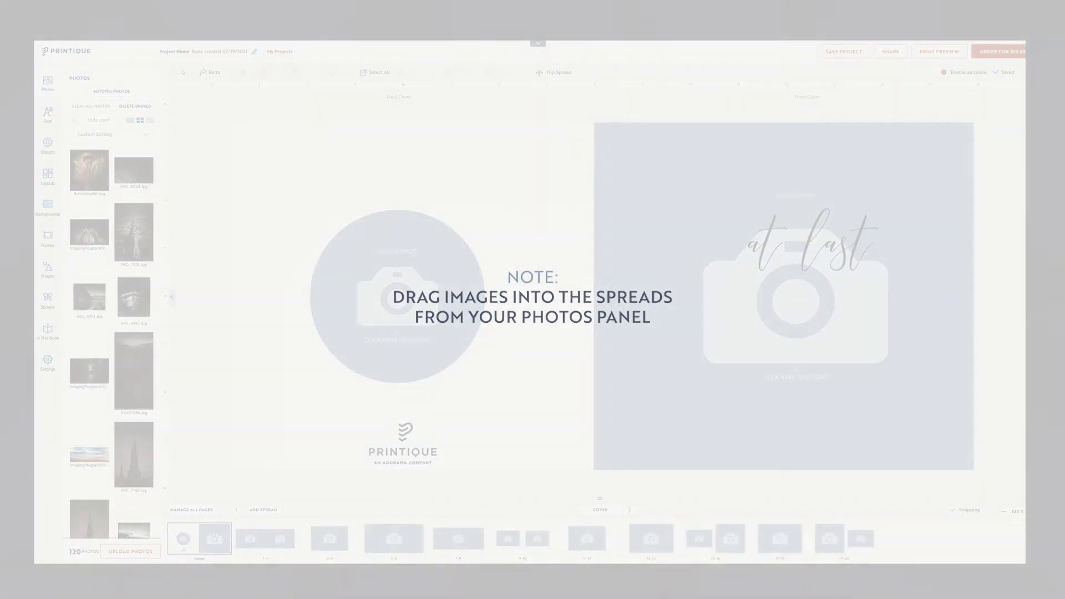
Step: Place the white horse photo in the back cover's circular frame and check its pan and zoom framing
{"action": "scroll", "coordinate": [143, 250], "scroll_direction": "down", "scroll_amount": 5}
{"action": "scroll", "coordinate": [143, 250], "scroll_direction": "down", "scroll_amount": 10}
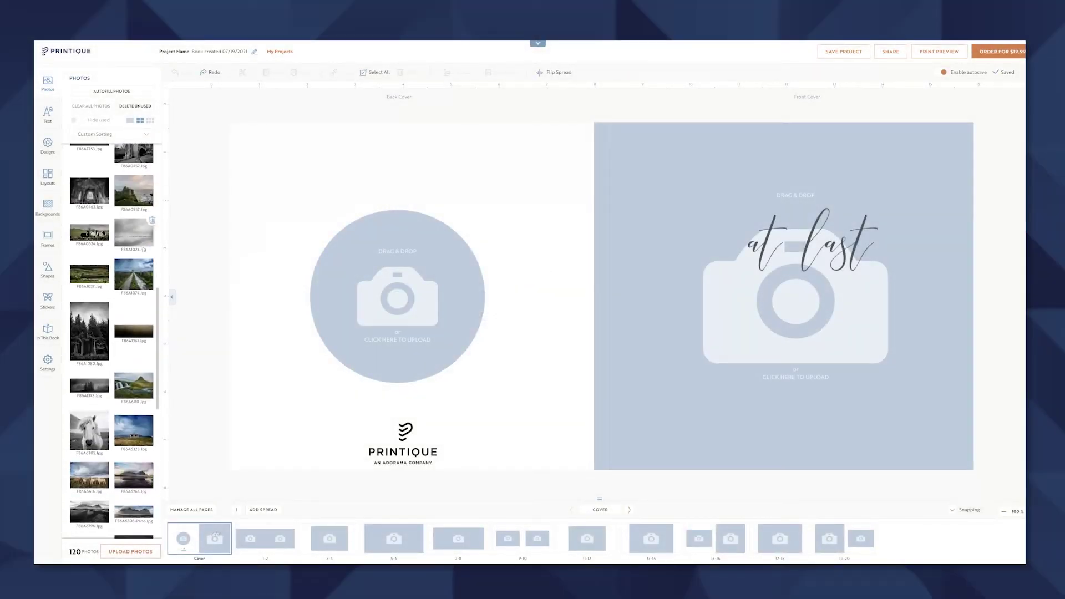
{"action": "left_click_drag", "start_coordinate": [89, 224], "coordinate": [404, 299]}
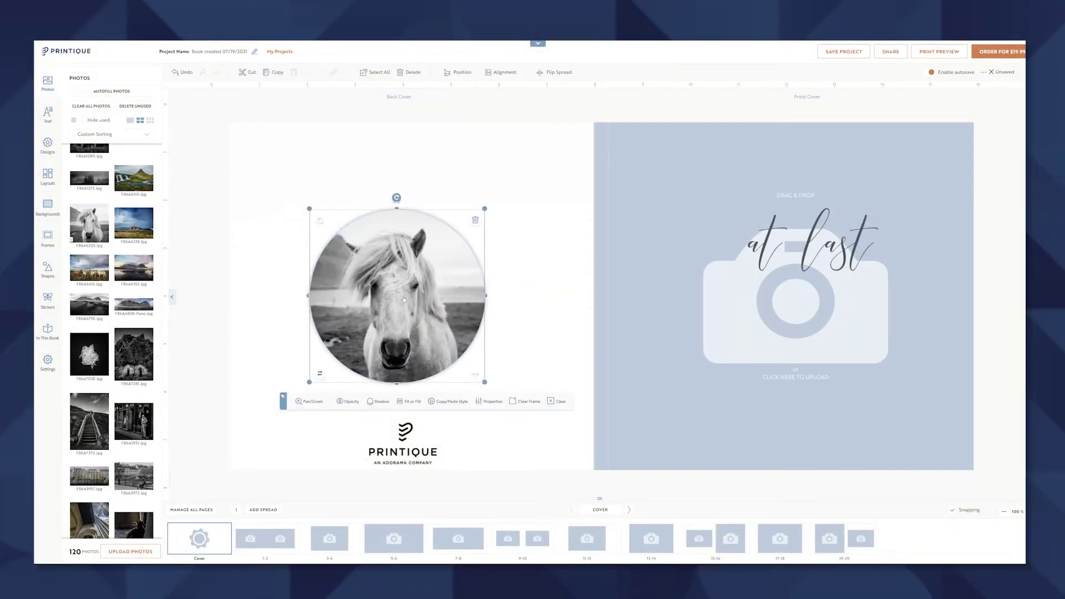
{"action": "left_click_drag", "start_coordinate": [397, 199], "coordinate": [398, 197]}
{"action": "double_click", "coordinate": [403, 296]}
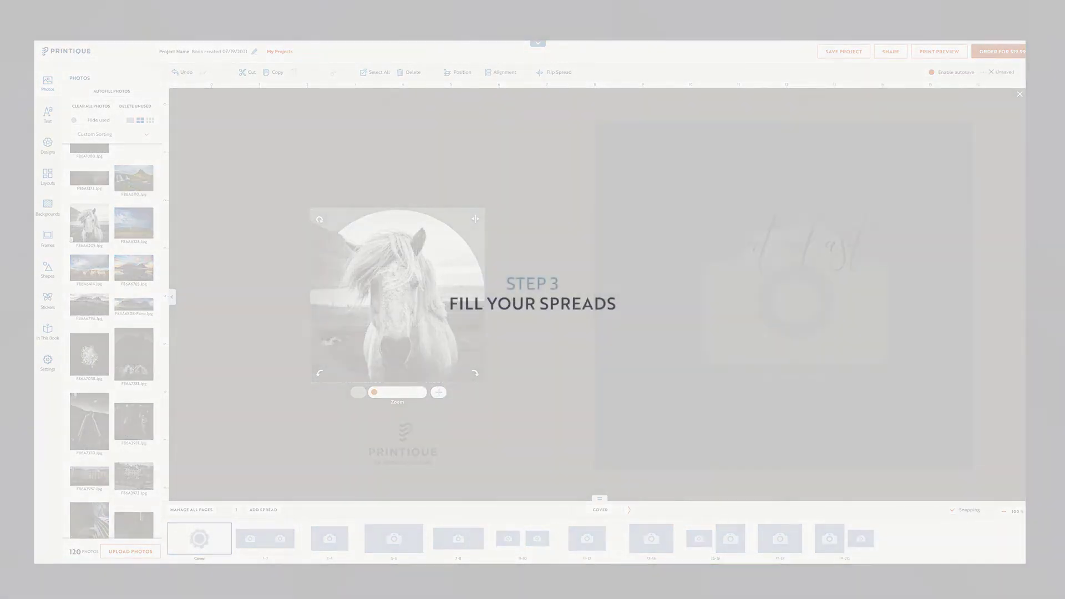
{"action": "left_click", "coordinate": [227, 330]}
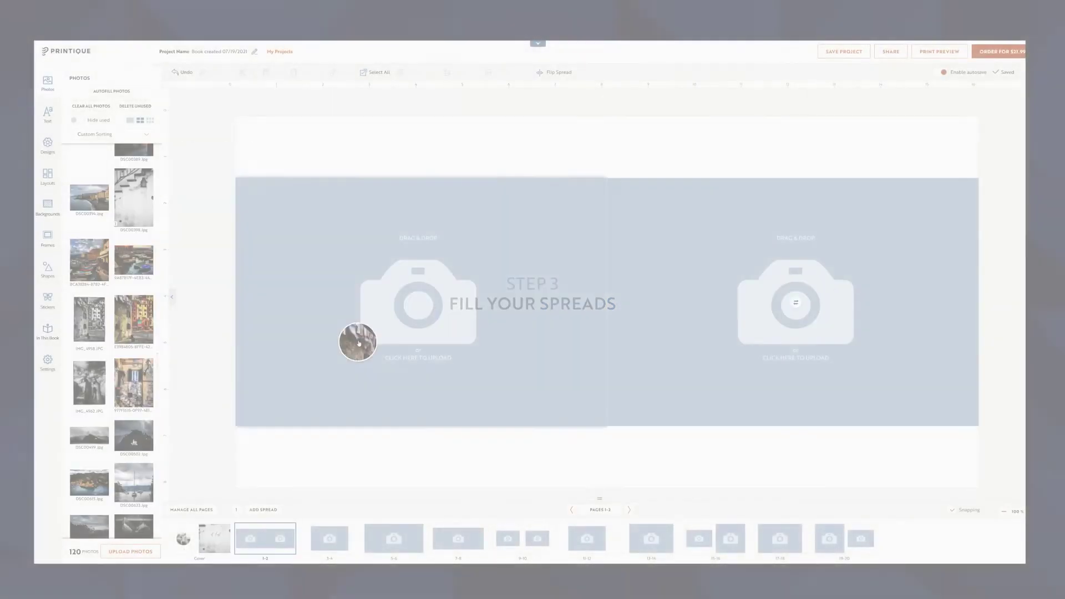
Step: Place the yellow and orange buildings photo in the left frame of pages 1-2 and shift it down within the frame
{"action": "left_click_drag", "start_coordinate": [357, 340], "coordinate": [430, 303]}
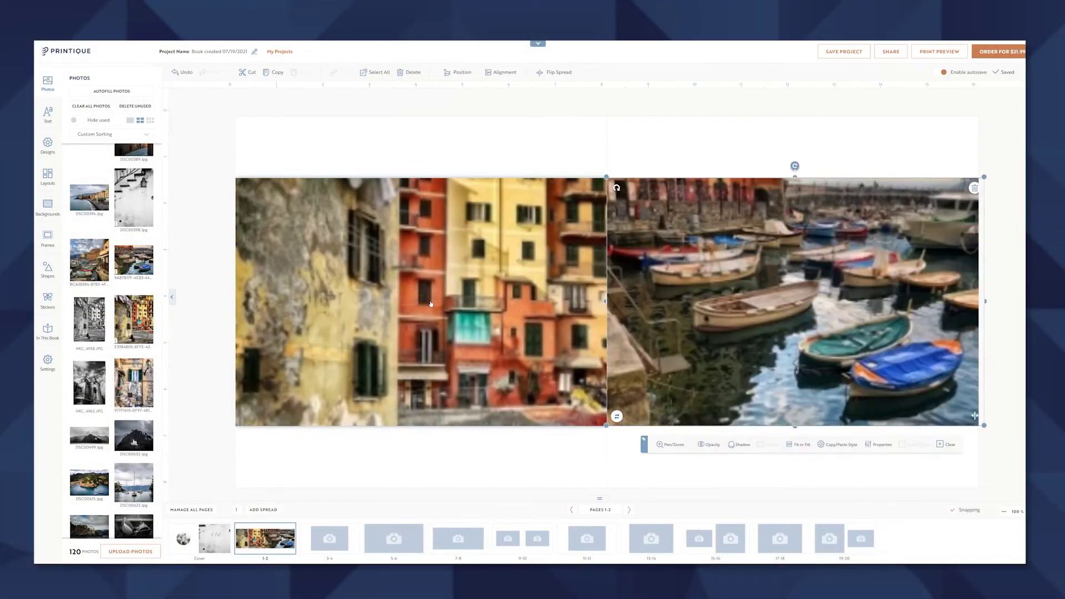
{"action": "double_click", "coordinate": [431, 303]}
{"action": "left_click_drag", "start_coordinate": [430, 303], "coordinate": [431, 350]}
{"action": "left_click", "coordinate": [558, 131]}
Step: Place the black-and-white hillside photo in the frame on pages 3-4 and make the frame slightly smaller
{"action": "left_click", "coordinate": [330, 539]}
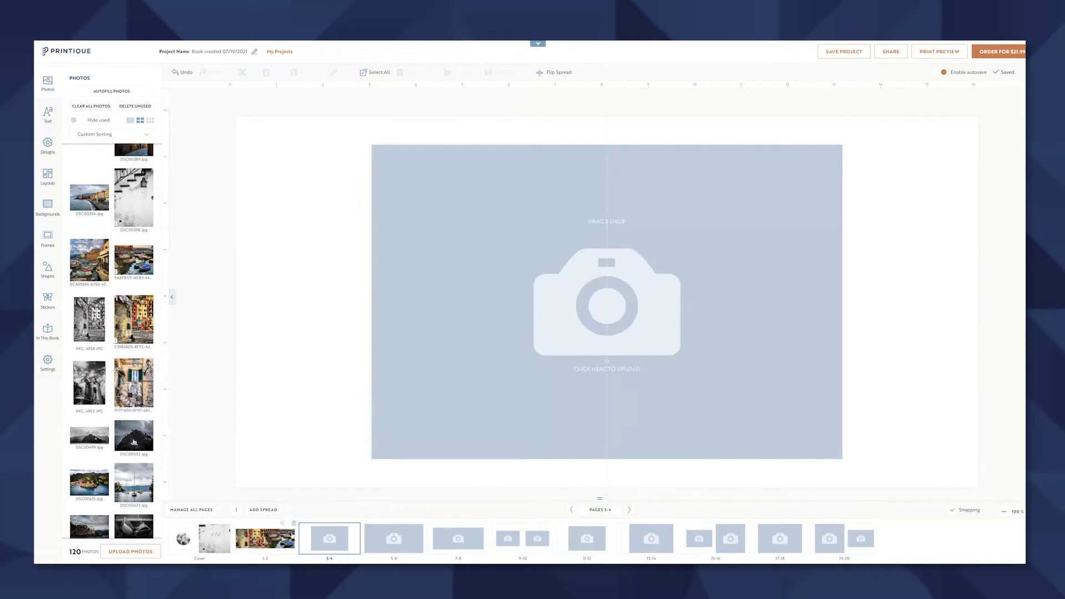
{"action": "left_click_drag", "start_coordinate": [89, 435], "coordinate": [488, 355]}
{"action": "left_click_drag", "start_coordinate": [841, 145], "coordinate": [796, 176]}
{"action": "left_click_drag", "start_coordinate": [754, 329], "coordinate": [839, 301]}
{"action": "left_click_drag", "start_coordinate": [765, 302], "coordinate": [754, 302]}
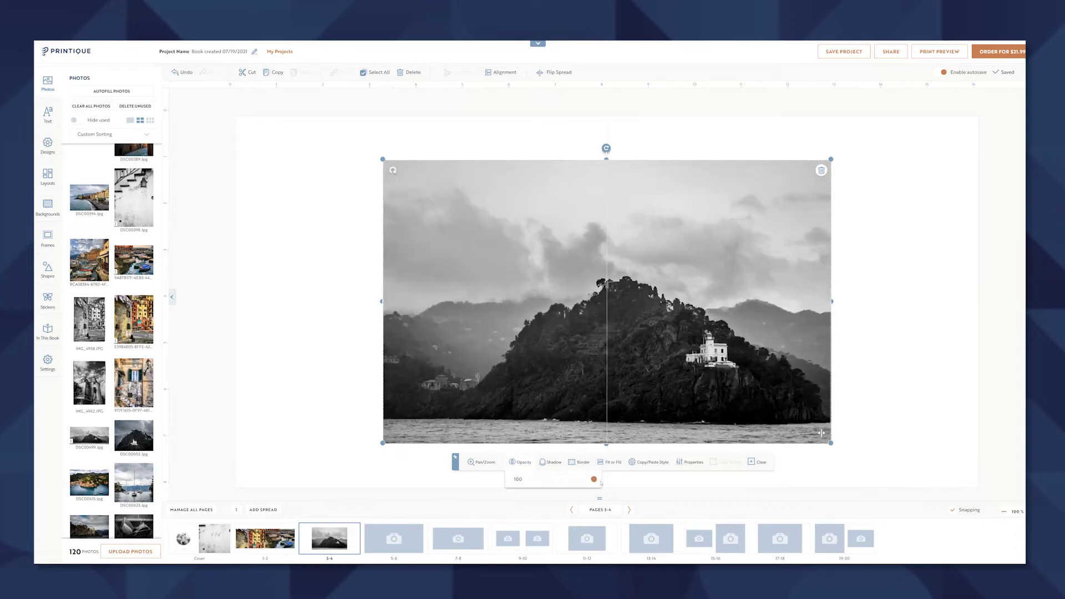
Step: Try a shadow and a black border on the hillside photo
{"action": "left_click", "coordinate": [549, 463]}
{"action": "mouse_move", "coordinate": [618, 479]}
{"action": "left_mouse_down"}
{"action": "mouse_move", "coordinate": [561, 480]}
{"action": "mouse_move", "coordinate": [631, 481]}
{"action": "mouse_move", "coordinate": [618, 482]}
{"action": "left_mouse_up"}
{"action": "left_click", "coordinate": [573, 468]}
{"action": "left_click", "coordinate": [578, 479]}
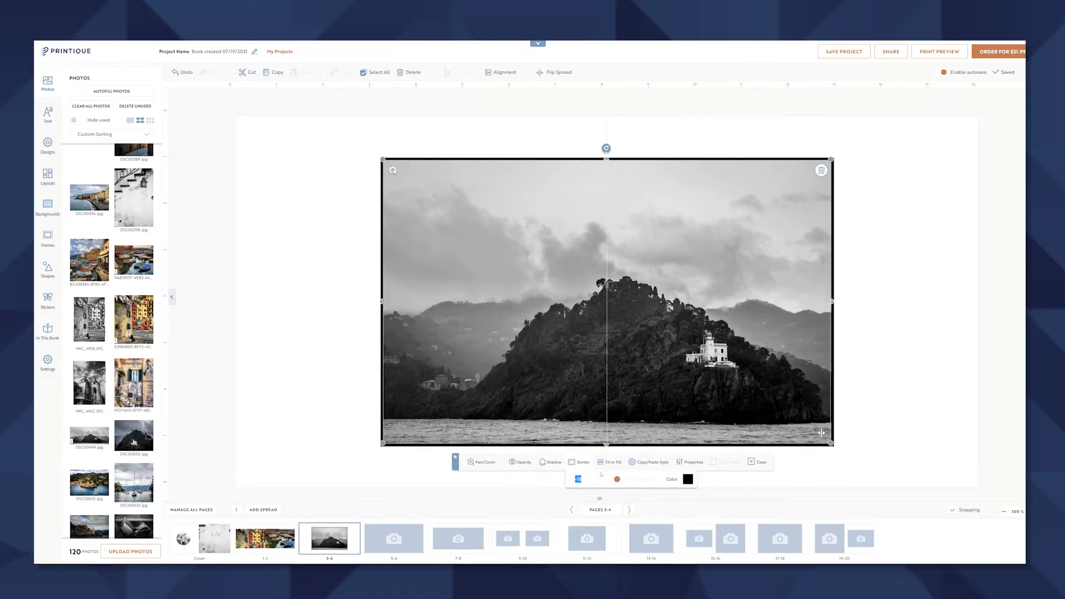
Step: Make the hillside photo fill the whole spread, then fit it to the page instead
{"action": "left_click", "coordinate": [609, 462]}
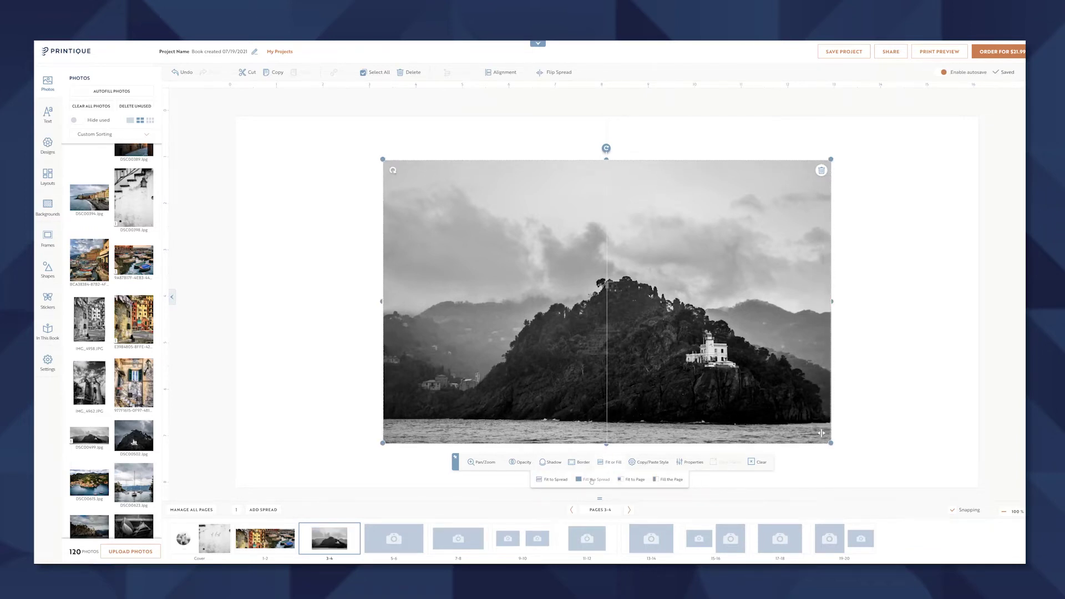
{"action": "left_click", "coordinate": [592, 479]}
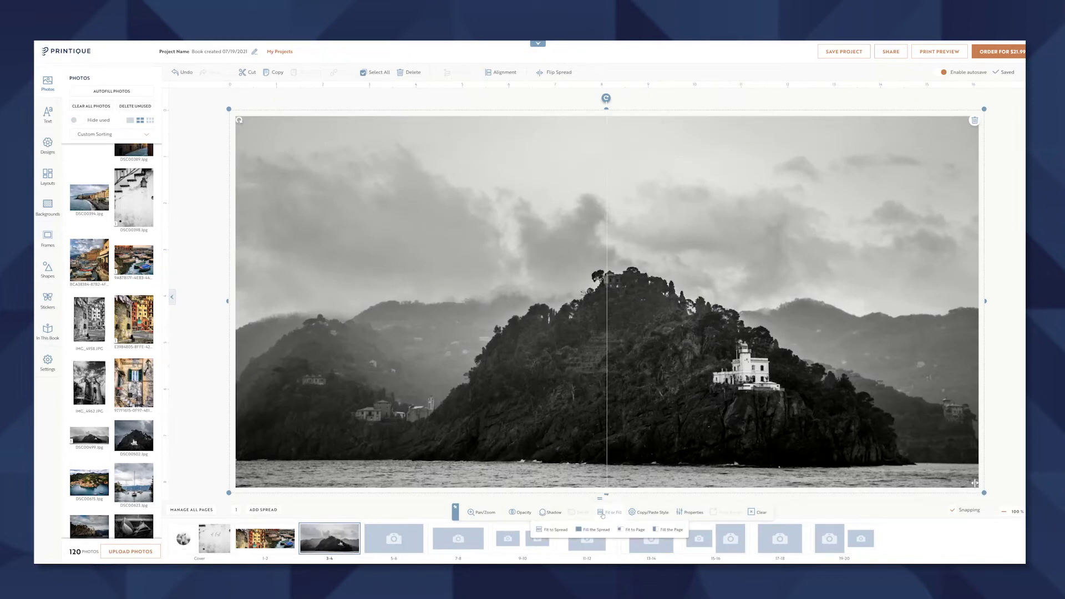
{"action": "left_click", "coordinate": [632, 530]}
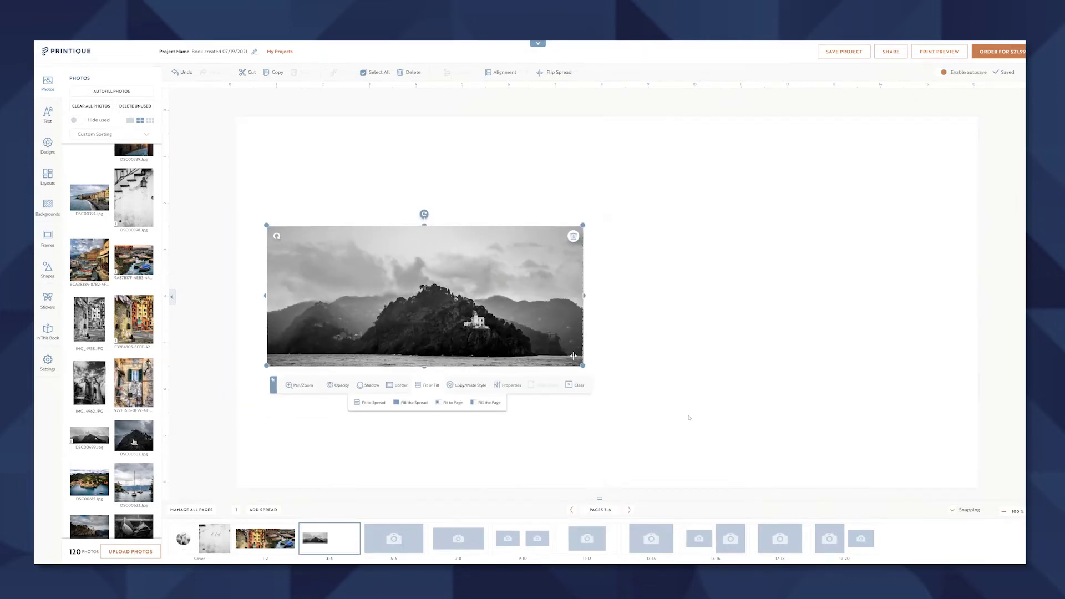
Step: Centre the hillside photo horizontally on its page, then align it relative to the spread
{"action": "left_click", "coordinate": [488, 75]}
{"action": "left_click", "coordinate": [407, 103]}
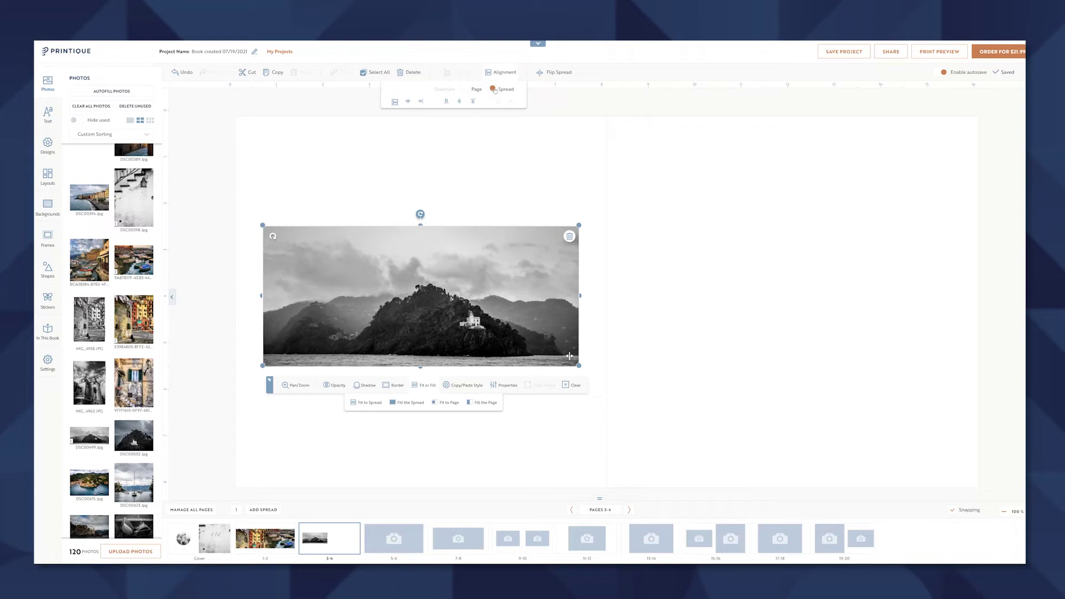
{"action": "left_click", "coordinate": [412, 104]}
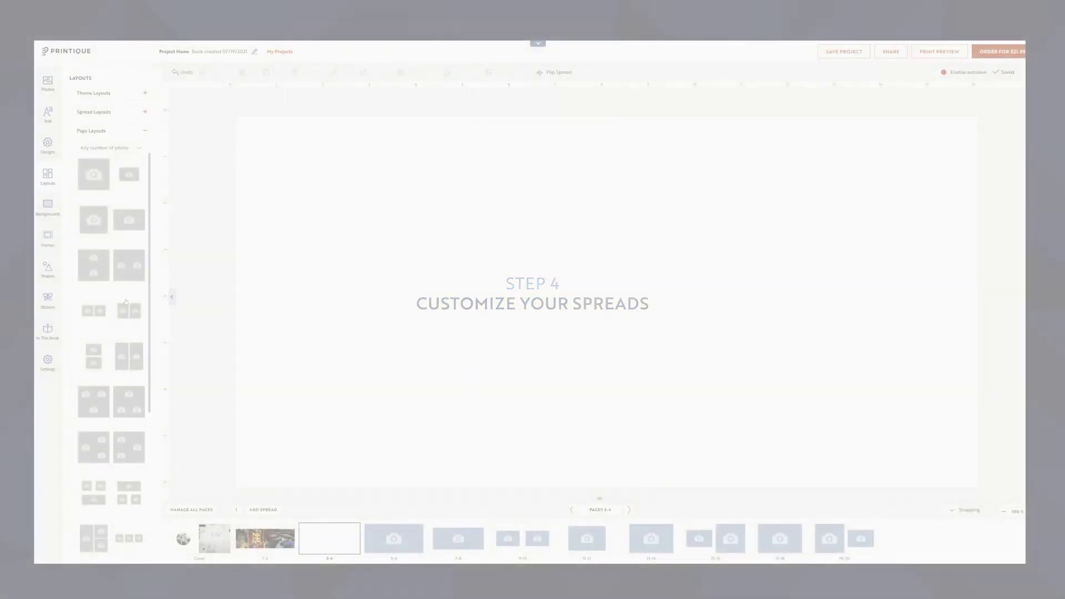
Step: Filter the page layouts by number of photos to apply a nine-photo grid to the left page of pages 3-4
{"action": "left_click", "coordinate": [110, 148]}
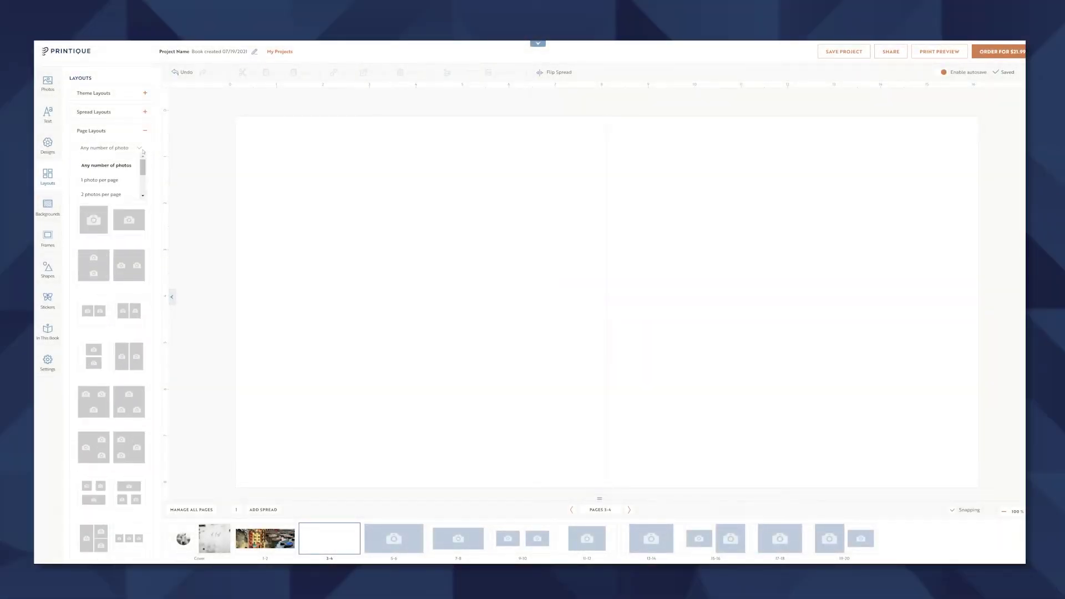
{"action": "scroll", "coordinate": [113, 172], "scroll_direction": "down", "scroll_amount": 2}
{"action": "left_click", "coordinate": [103, 186]}
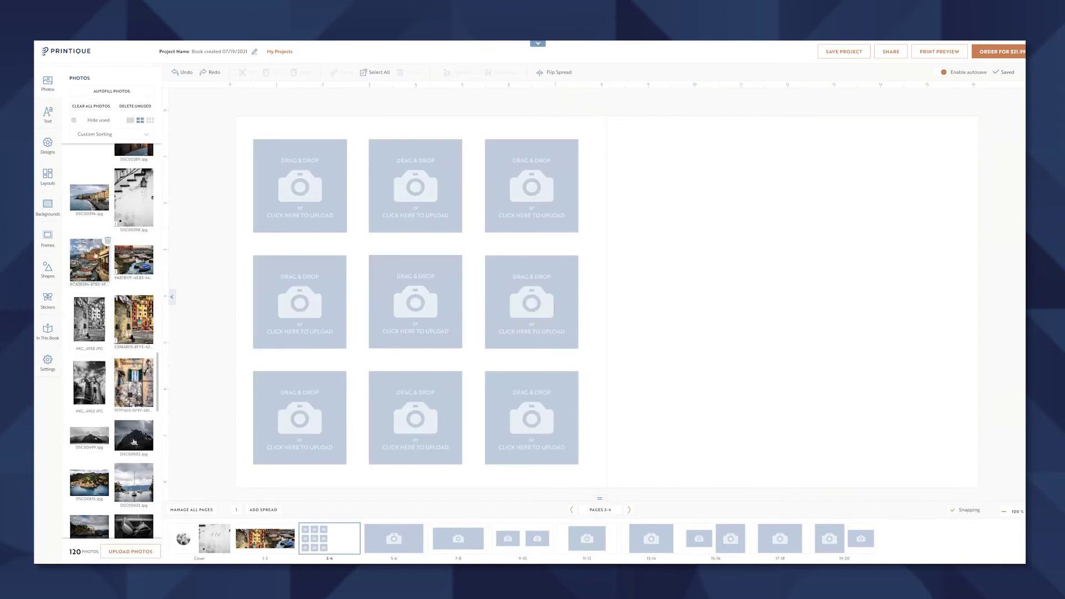
Step: Fill the grid's top row with the beach, colourful buildings and blue-window photos, and the middle-left frame with the sailboats photo
{"action": "left_click_drag", "start_coordinate": [89, 197], "coordinate": [299, 186]}
{"action": "left_click_drag", "start_coordinate": [134, 320], "coordinate": [415, 185]}
{"action": "left_click_drag", "start_coordinate": [133, 383], "coordinate": [546, 203]}
{"action": "scroll", "coordinate": [134, 382], "scroll_direction": "down", "scroll_amount": 3}
{"action": "left_click_drag", "start_coordinate": [133, 327], "coordinate": [299, 302]}
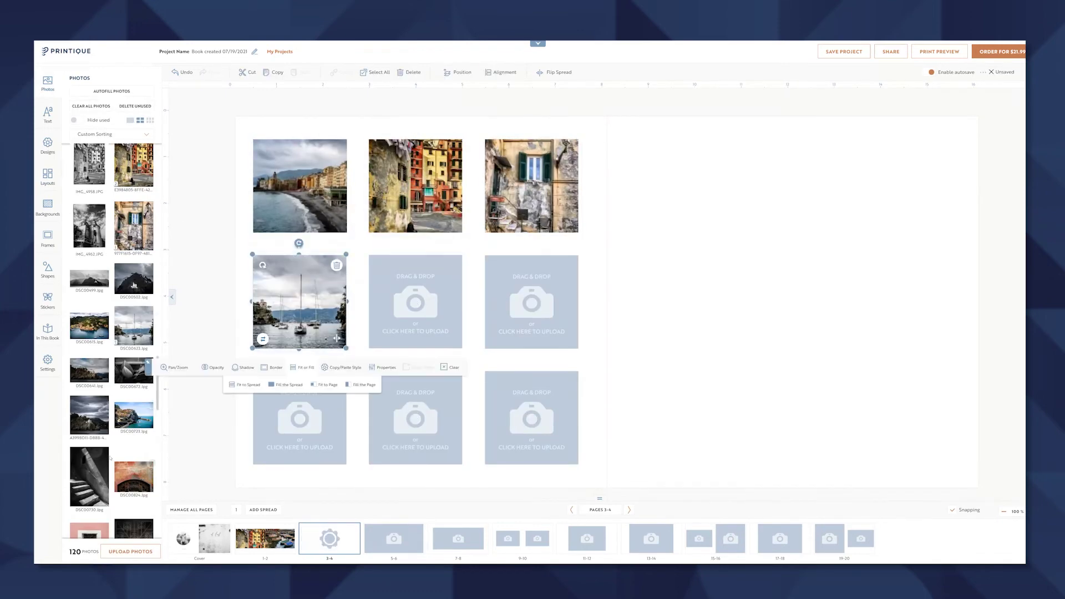
Step: Fill the remaining five grid frames with the orange arch, laundry window, flower window, dark shutters and cyclist photos
{"action": "scroll", "coordinate": [134, 382], "scroll_direction": "down", "scroll_amount": 1}
{"action": "left_click_drag", "start_coordinate": [133, 425], "coordinate": [415, 302]}
{"action": "scroll", "coordinate": [133, 388], "scroll_direction": "down", "scroll_amount": 2}
{"action": "left_click_drag", "start_coordinate": [90, 389], "coordinate": [532, 418]}
{"action": "left_click_drag", "start_coordinate": [134, 440], "coordinate": [531, 301]}
{"action": "left_click_drag", "start_coordinate": [88, 493], "coordinate": [299, 417]}
{"action": "left_click_drag", "start_coordinate": [133, 493], "coordinate": [415, 417]}
Step: Find a solid black background and apply it to the right page of pages 3-4
{"action": "left_click", "coordinate": [47, 208]}
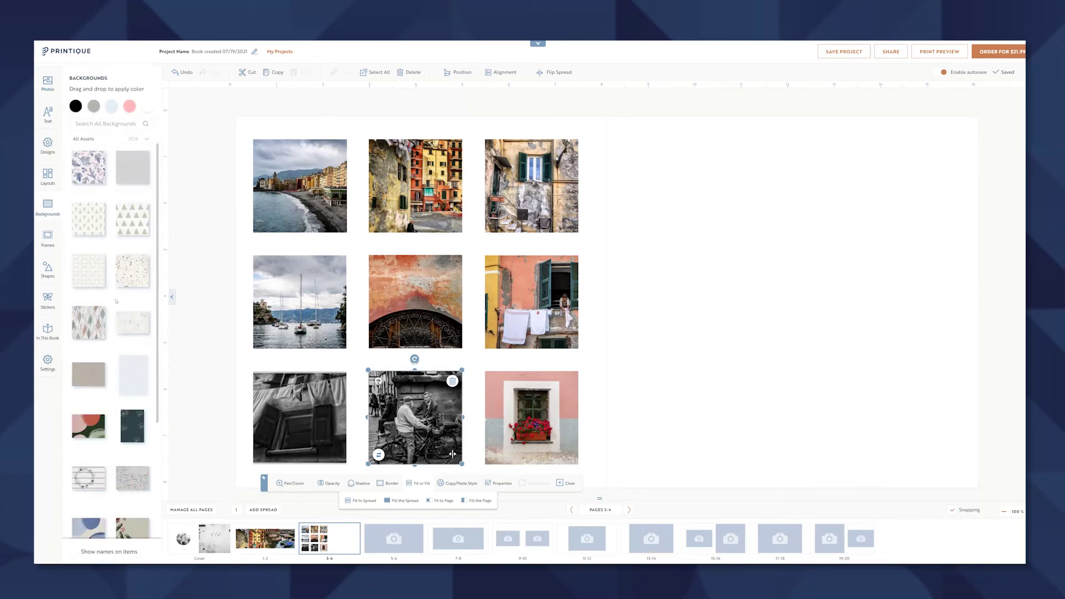
{"action": "scroll", "coordinate": [116, 302], "scroll_direction": "down", "scroll_amount": 10}
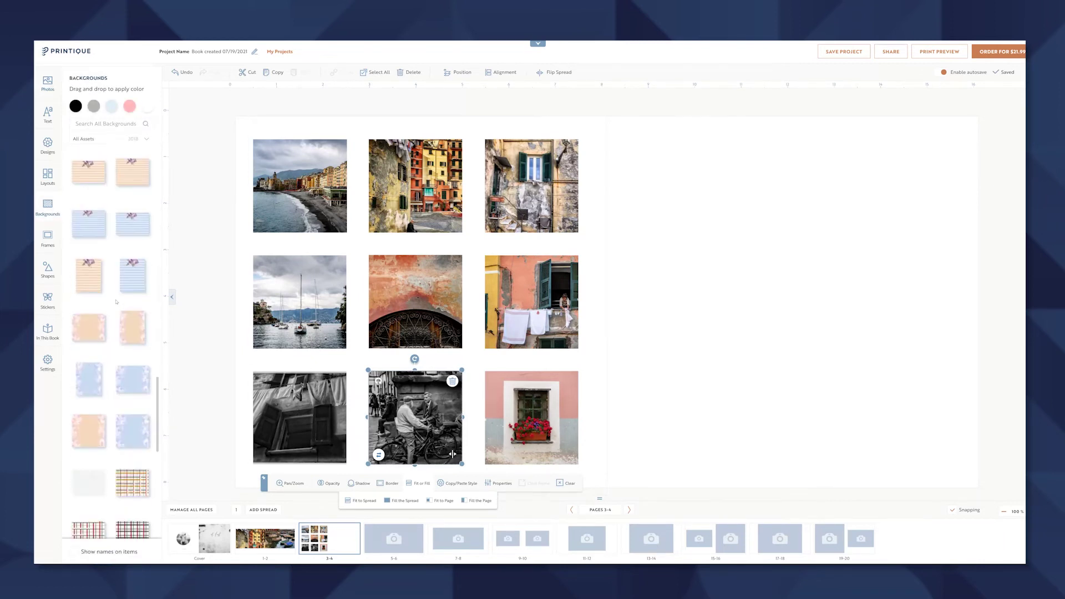
{"action": "scroll", "coordinate": [116, 302], "scroll_direction": "down", "scroll_amount": 5}
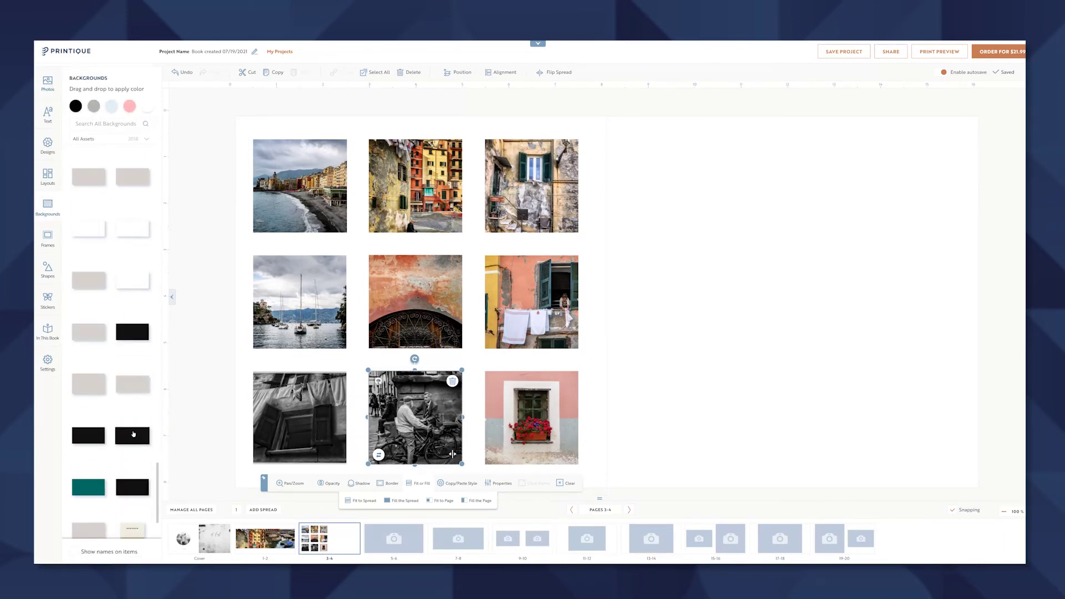
{"action": "left_click_drag", "start_coordinate": [136, 421], "coordinate": [784, 385]}
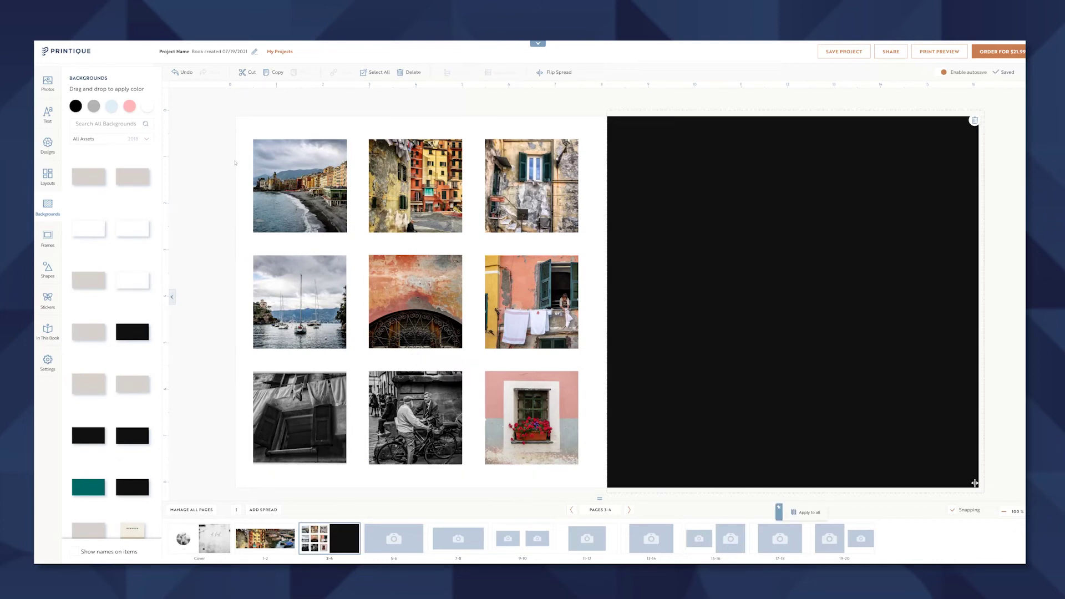
Step: Place the seaside cliff village photo on the black page, enlarge it and centre it relative to the page
{"action": "left_click", "coordinate": [56, 84]}
{"action": "left_click_drag", "start_coordinate": [134, 258], "coordinate": [812, 291]}
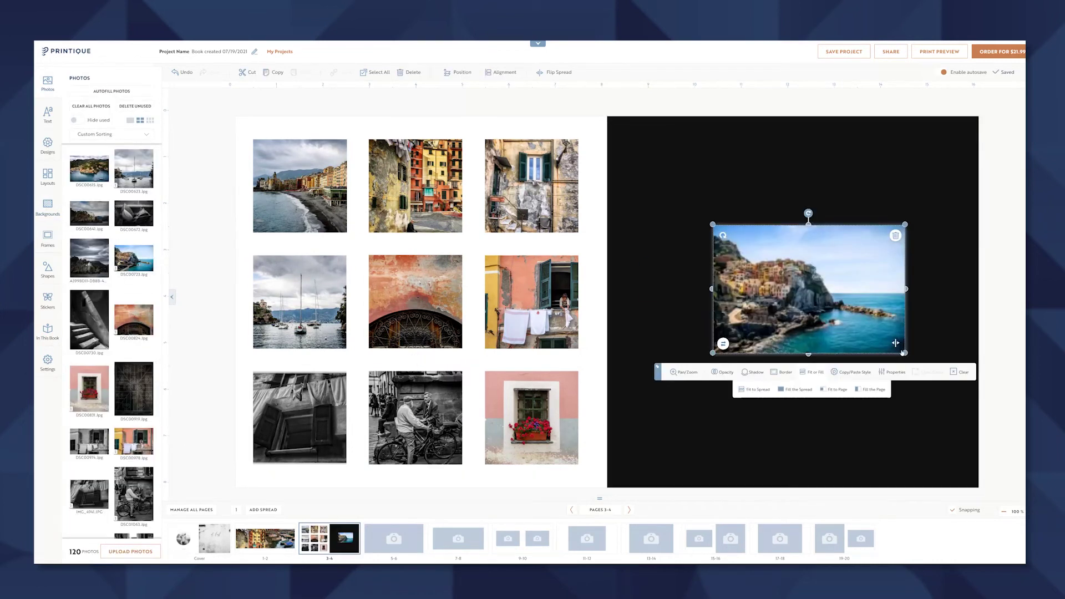
{"action": "mouse_move", "coordinate": [905, 353]}
{"action": "left_mouse_down"}
{"action": "mouse_move", "coordinate": [980, 409]}
{"action": "mouse_move", "coordinate": [901, 362]}
{"action": "left_mouse_up"}
{"action": "left_click", "coordinate": [499, 77]}
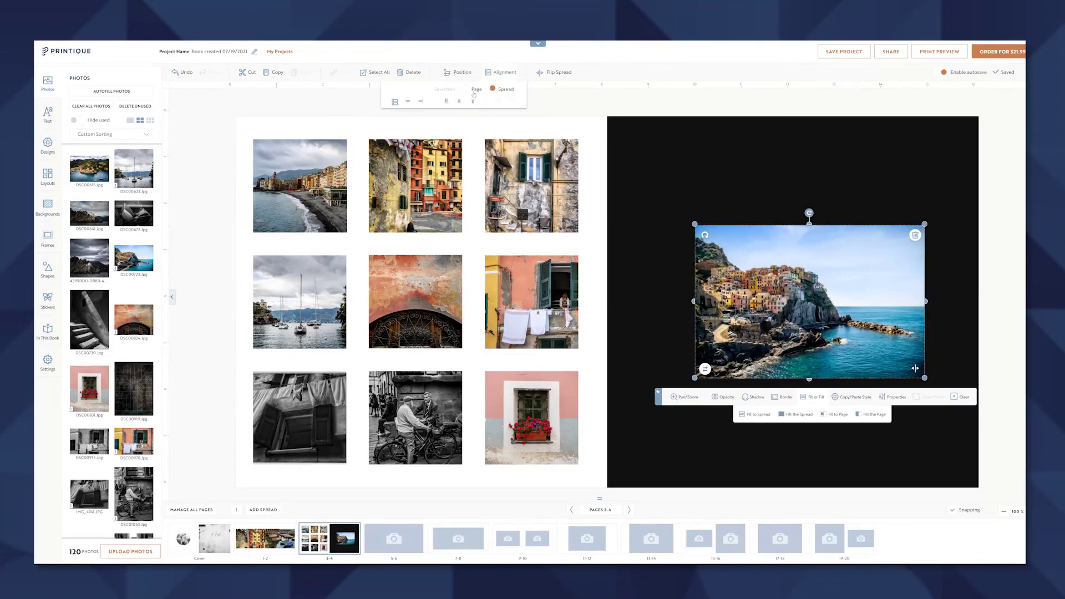
{"action": "left_click", "coordinate": [407, 101]}
{"action": "left_click", "coordinate": [459, 101]}
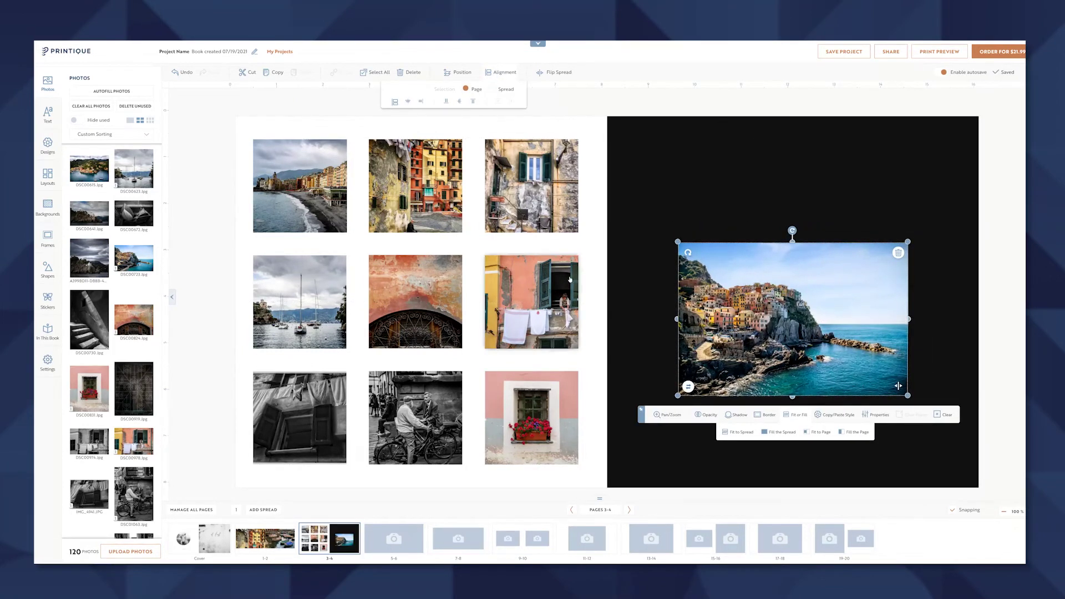
Step: Apply the upright triangle frame to the cliff village photo
{"action": "left_click", "coordinate": [47, 240]}
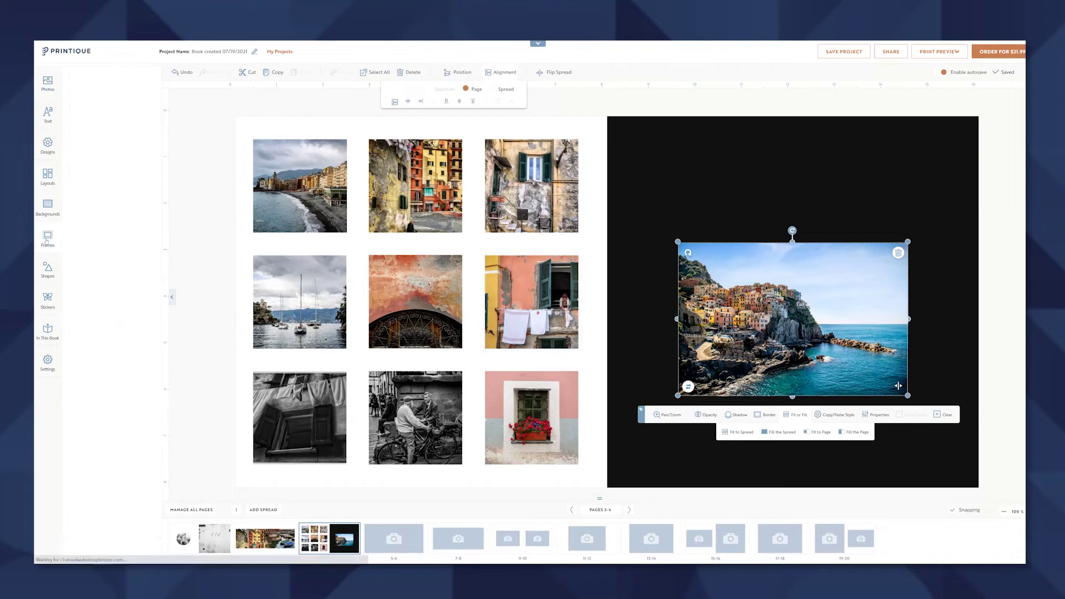
{"action": "left_click", "coordinate": [47, 284]}
{"action": "left_click", "coordinate": [47, 299]}
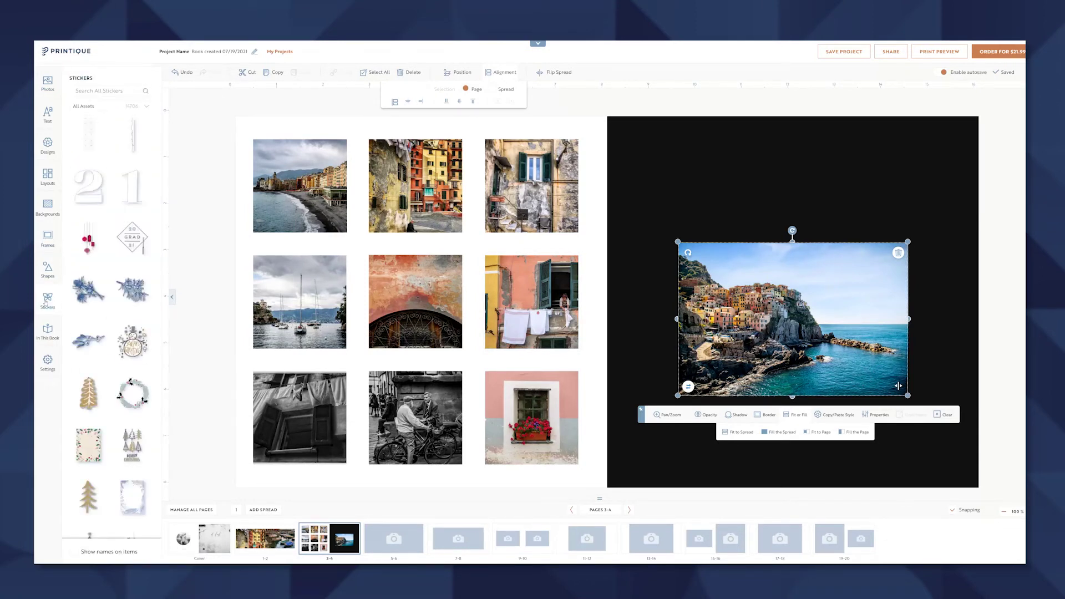
{"action": "left_click", "coordinate": [49, 242]}
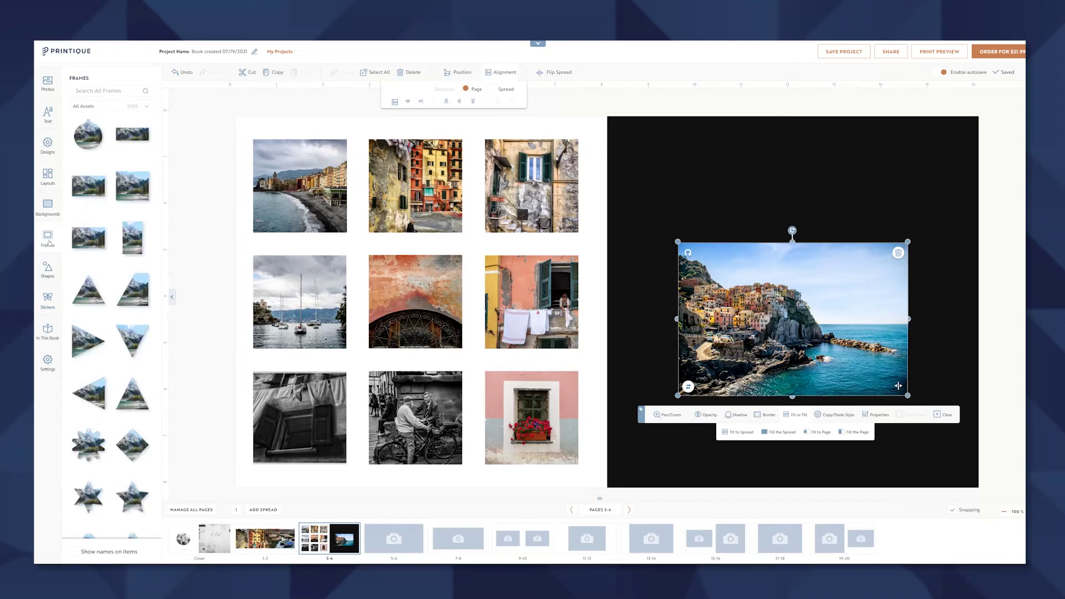
{"action": "left_click_drag", "start_coordinate": [89, 293], "coordinate": [831, 314]}
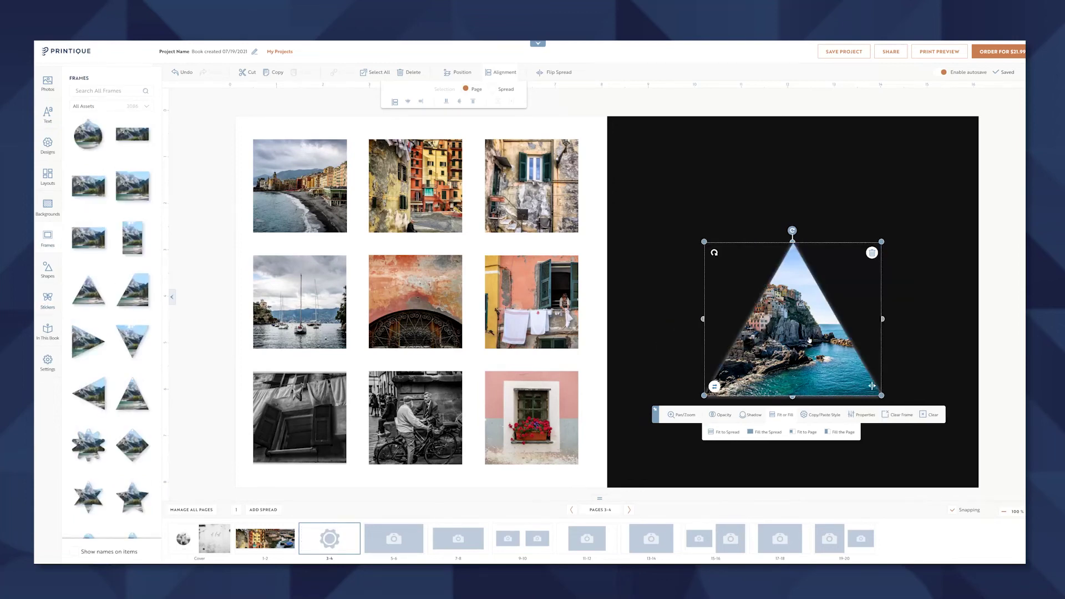
Step: Shift the village photo slightly left within its triangular frame
{"action": "double_click", "coordinate": [788, 342]}
{"action": "mouse_move", "coordinate": [789, 343]}
{"action": "left_mouse_down"}
{"action": "mouse_move", "coordinate": [815, 343]}
{"action": "mouse_move", "coordinate": [783, 343]}
{"action": "left_mouse_up"}
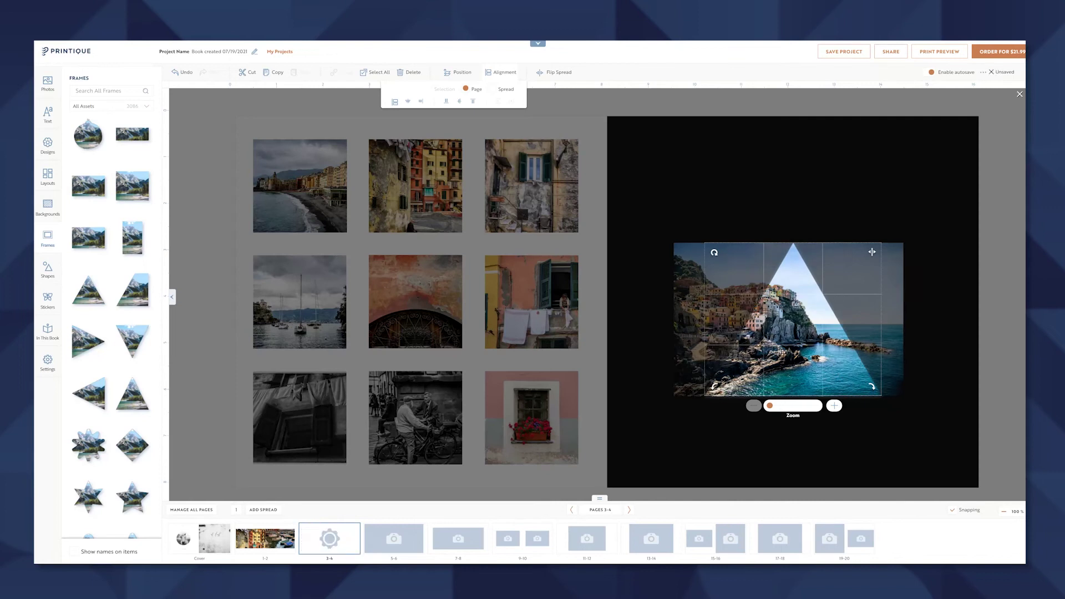
{"action": "left_click", "coordinate": [788, 447]}
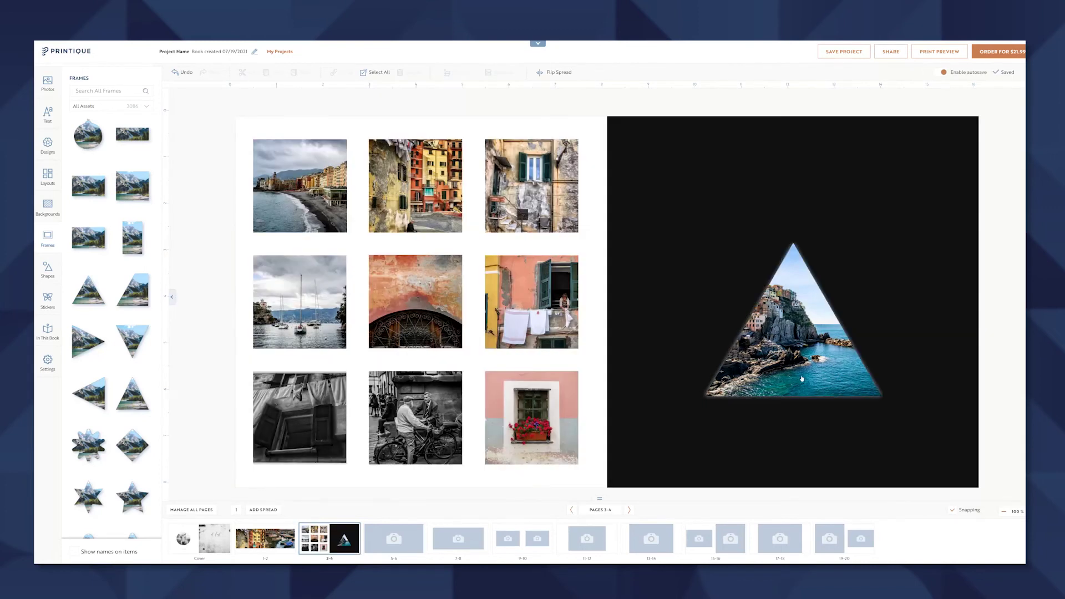
Step: Hide the already used photos in the photo library
{"action": "left_click", "coordinate": [46, 84]}
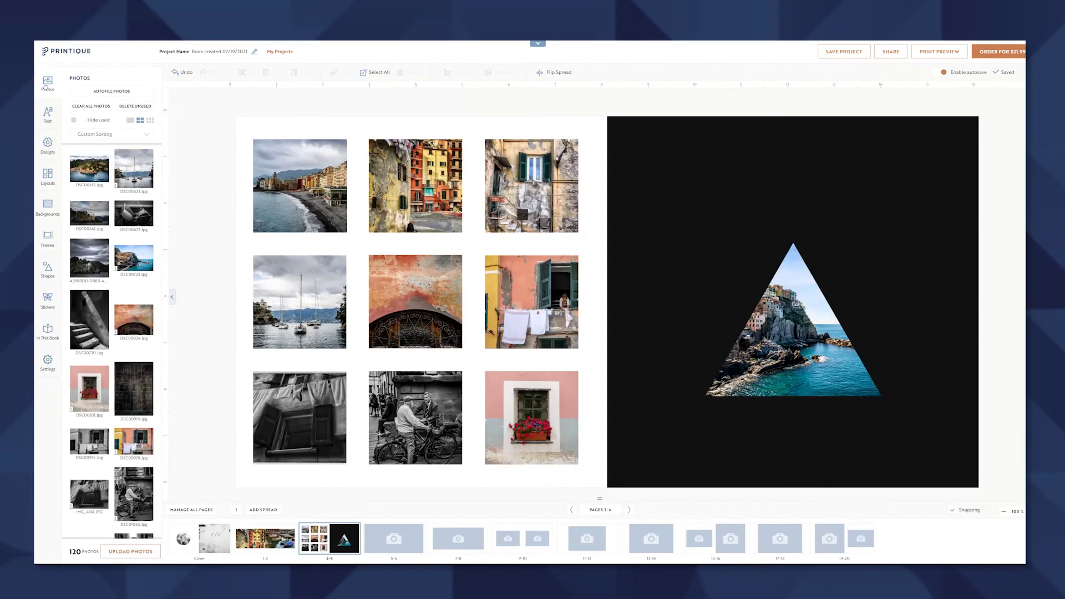
{"action": "left_click", "coordinate": [80, 122]}
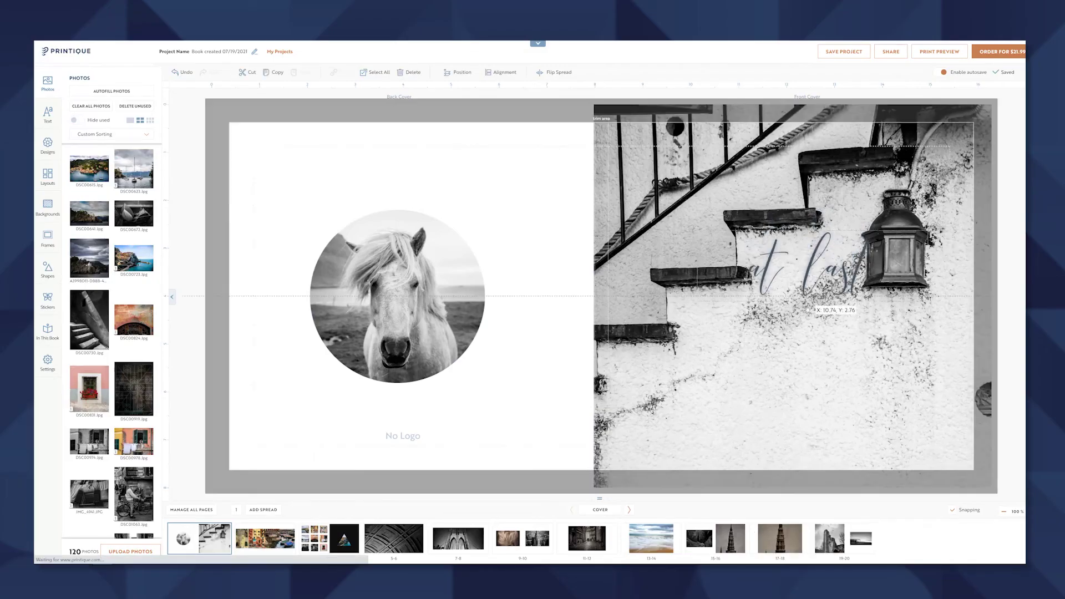
Step: Move the front cover title below the stairs and lantern and replace its text with "SUMMER2021"
{"action": "left_click_drag", "start_coordinate": [721, 375], "coordinate": [799, 420]}
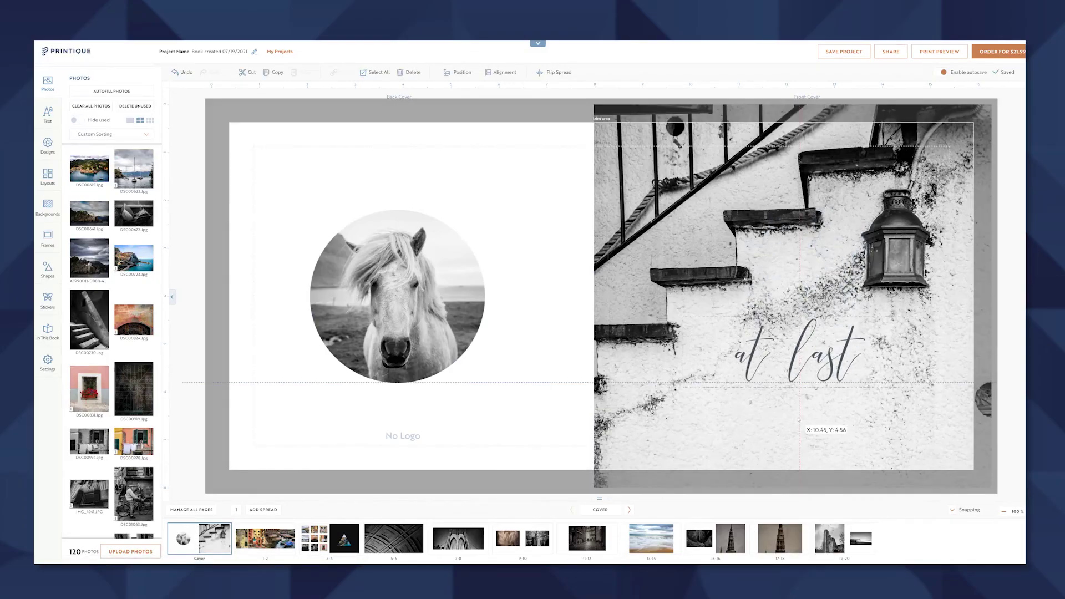
{"action": "type", "text": "SUMMER2021"}
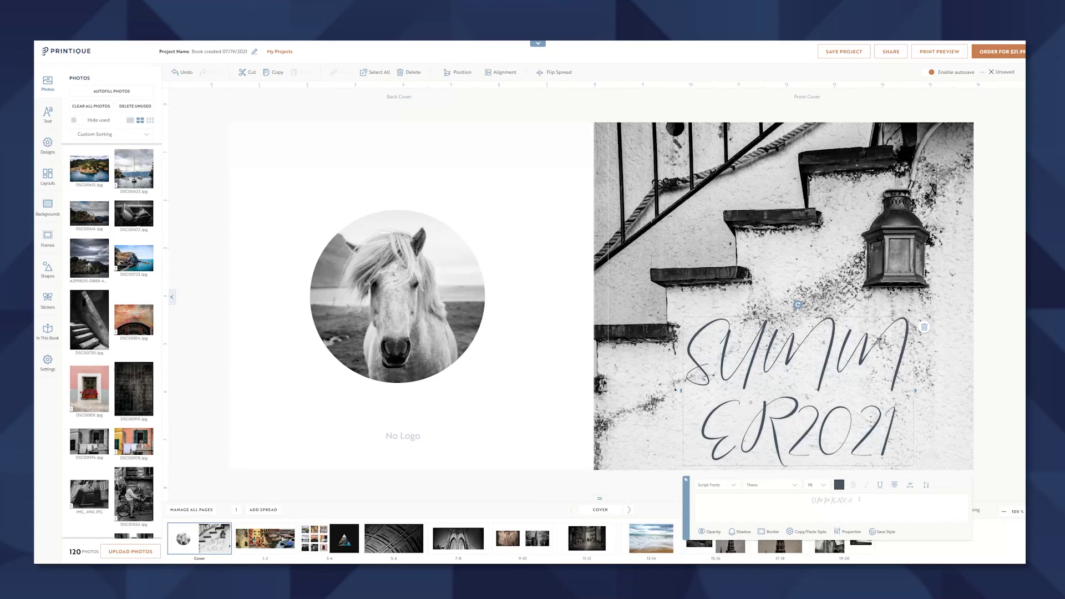
Step: Change the cover title to a sans serif font and reduce its size so it fits on one line
{"action": "left_click", "coordinate": [794, 486]}
{"action": "left_click", "coordinate": [733, 485]}
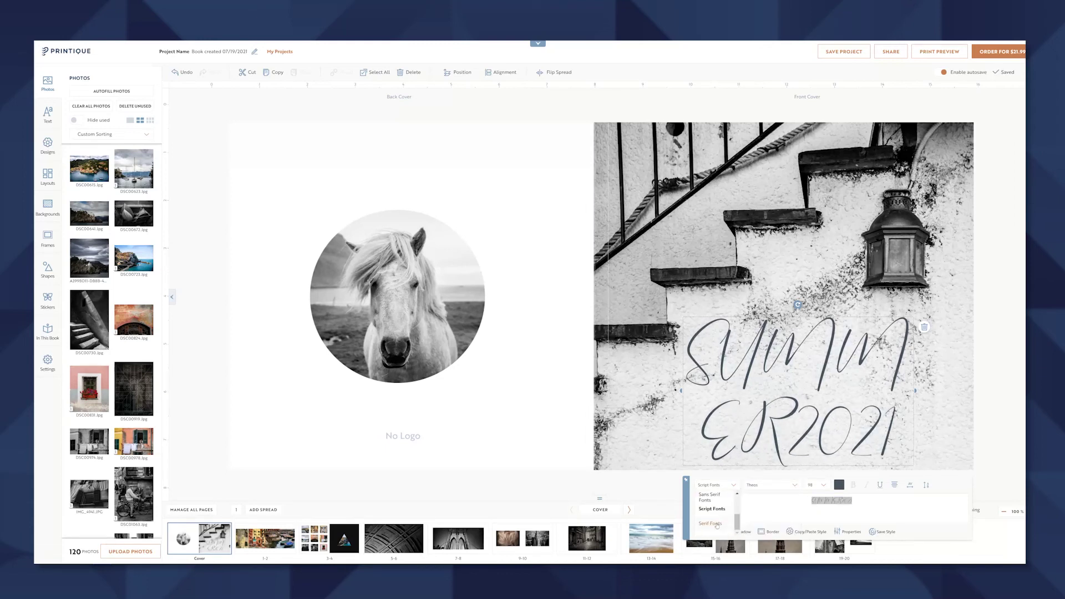
{"action": "left_click", "coordinate": [709, 497]}
{"action": "left_click", "coordinate": [823, 486]}
{"action": "left_click", "coordinate": [811, 495]}
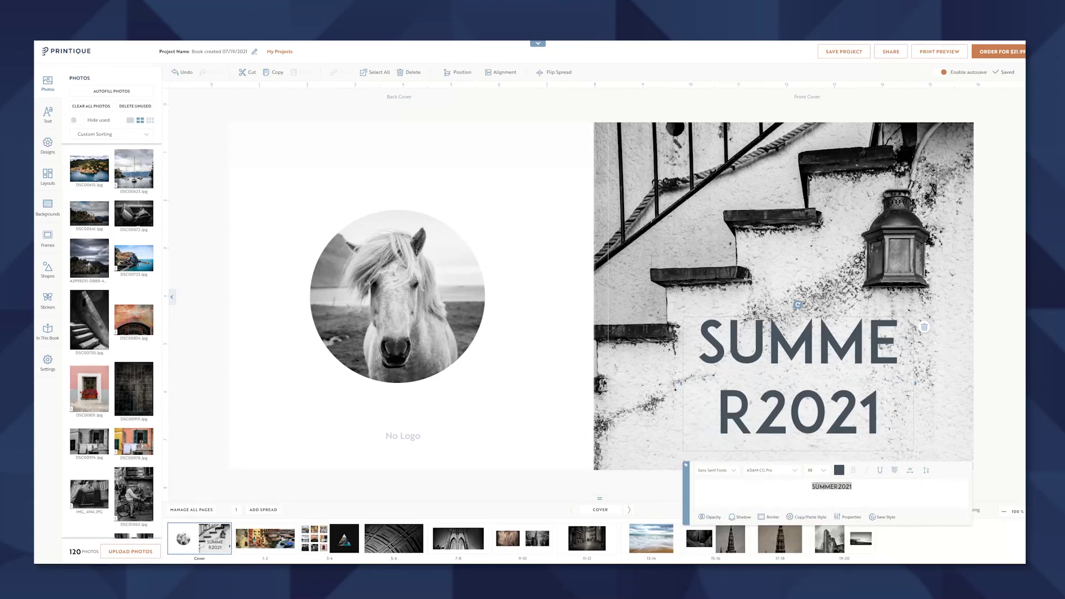
{"action": "left_click", "coordinate": [816, 493]}
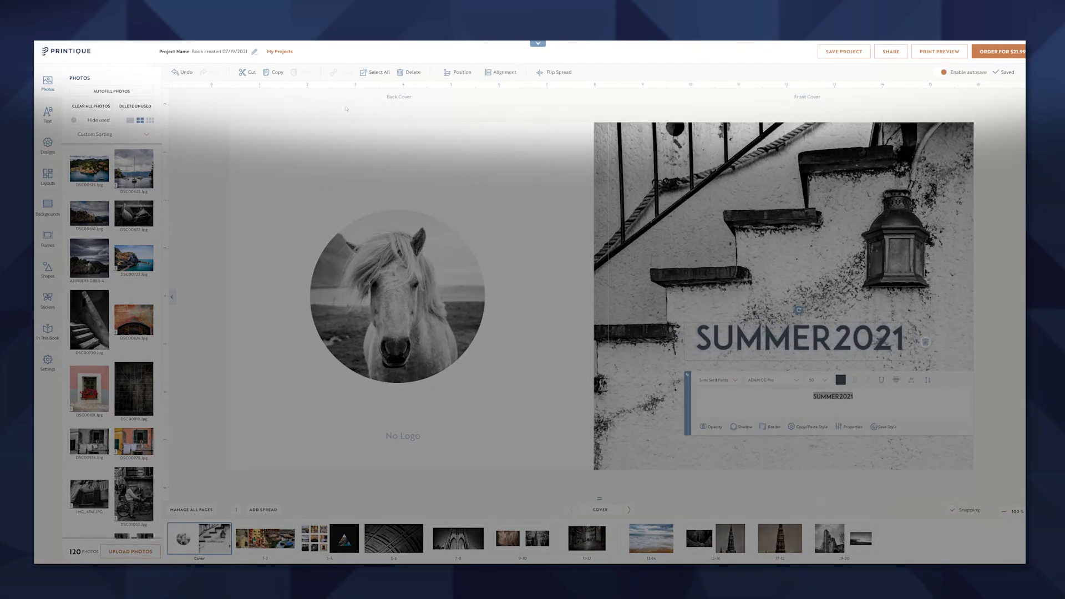
Step: Rename the project as Summer2021
{"action": "type", "text": "SUM"}
{"action": "type", "text": "ummer"}
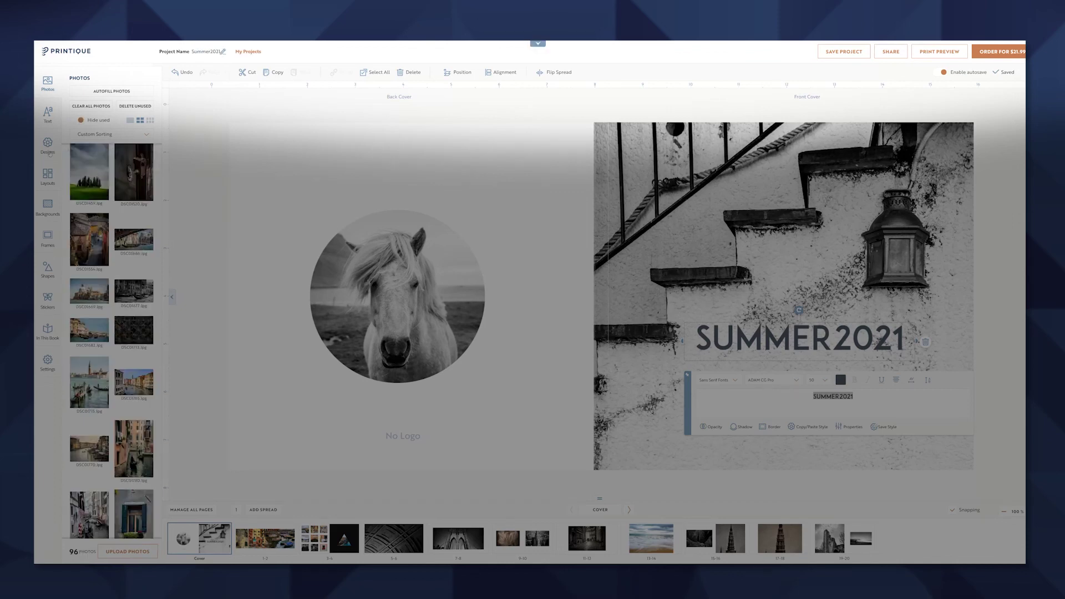
{"action": "scroll", "coordinate": [106, 204], "scroll_direction": "down", "scroll_amount": 3}
{"action": "scroll", "coordinate": [107, 204], "scroll_direction": "up", "scroll_amount": 1}
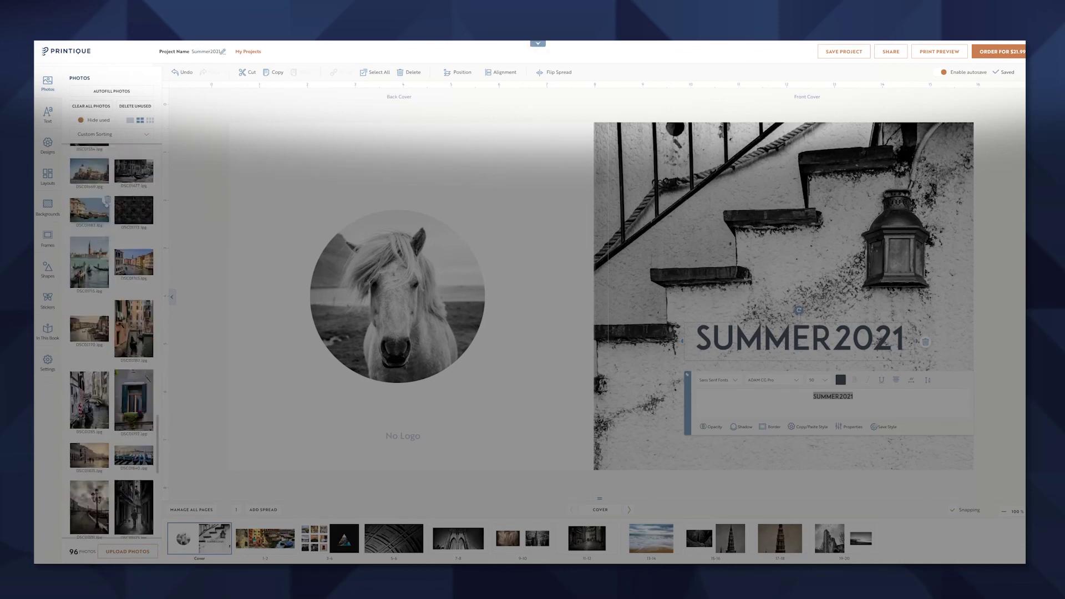
{"action": "scroll", "coordinate": [107, 200], "scroll_direction": "up", "scroll_amount": 15}
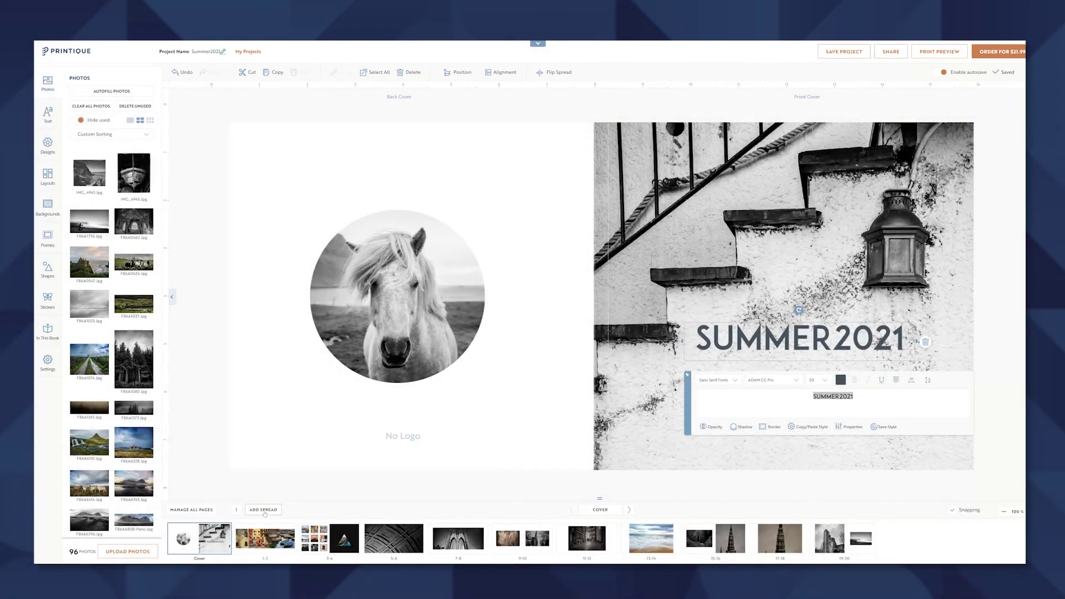